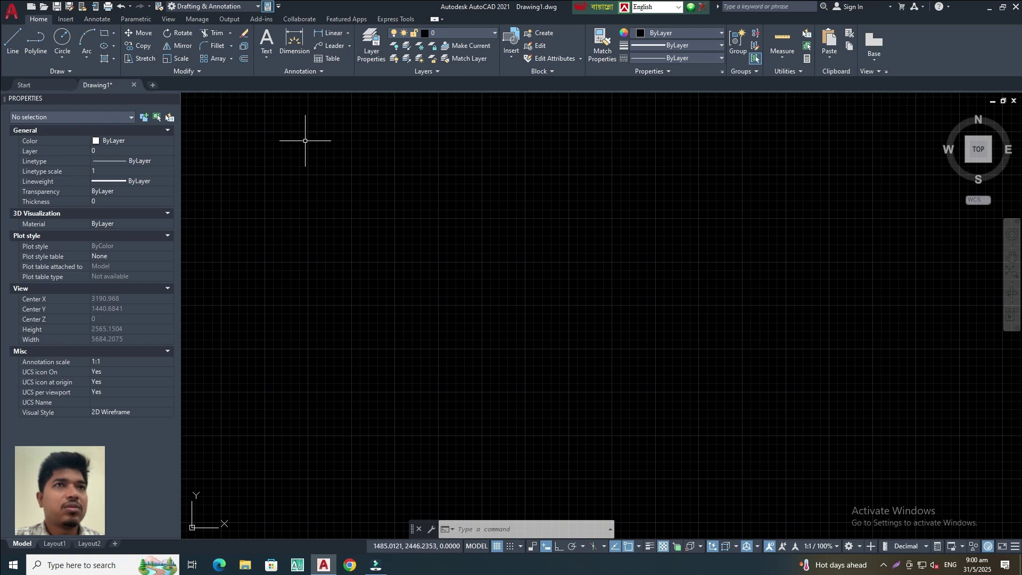
Step: Open the layer manager and create a new layer named wall
left_click(369, 50)
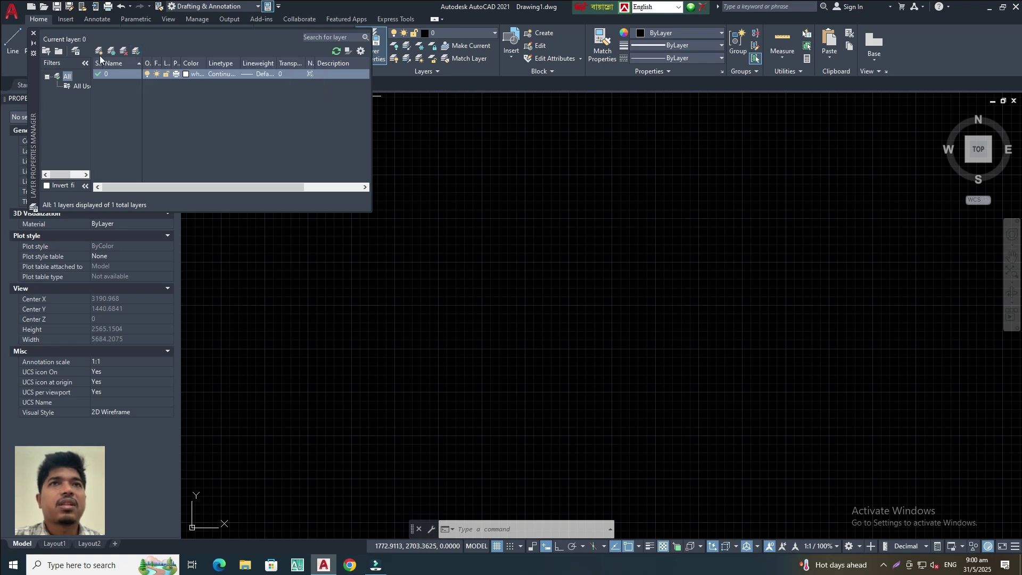
left_click(99, 51)
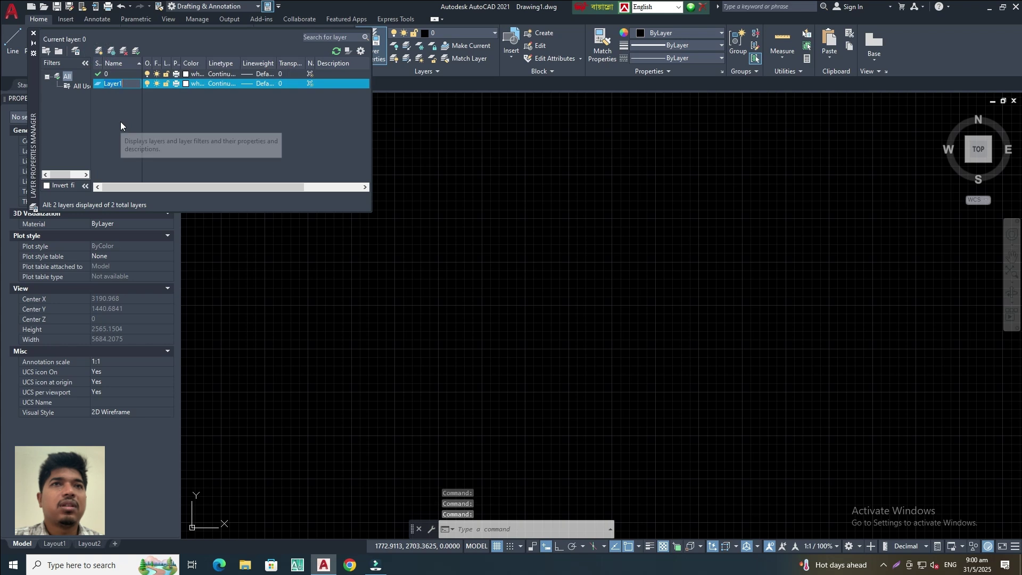
type("w")
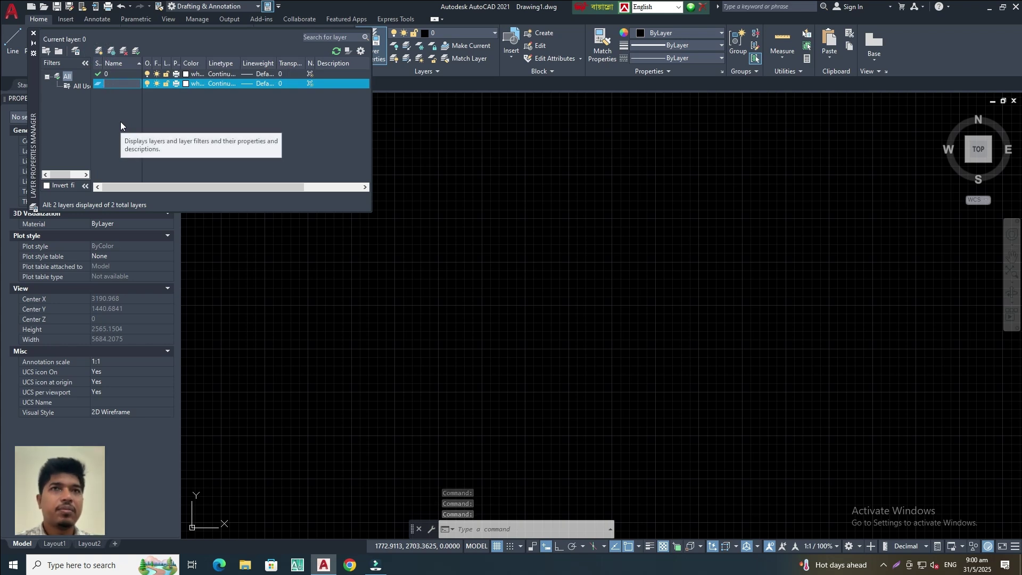
type("all")
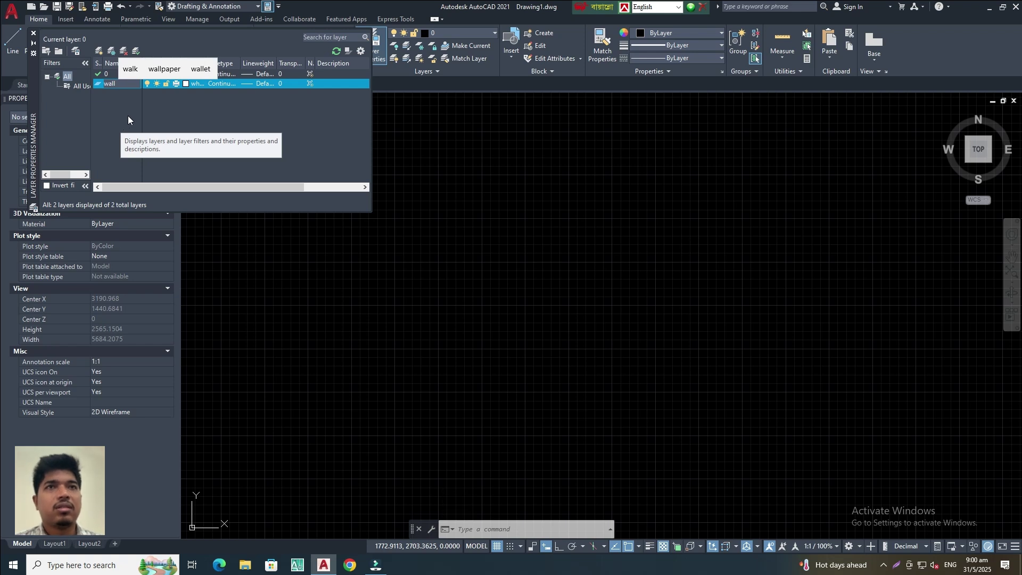
key("Return")
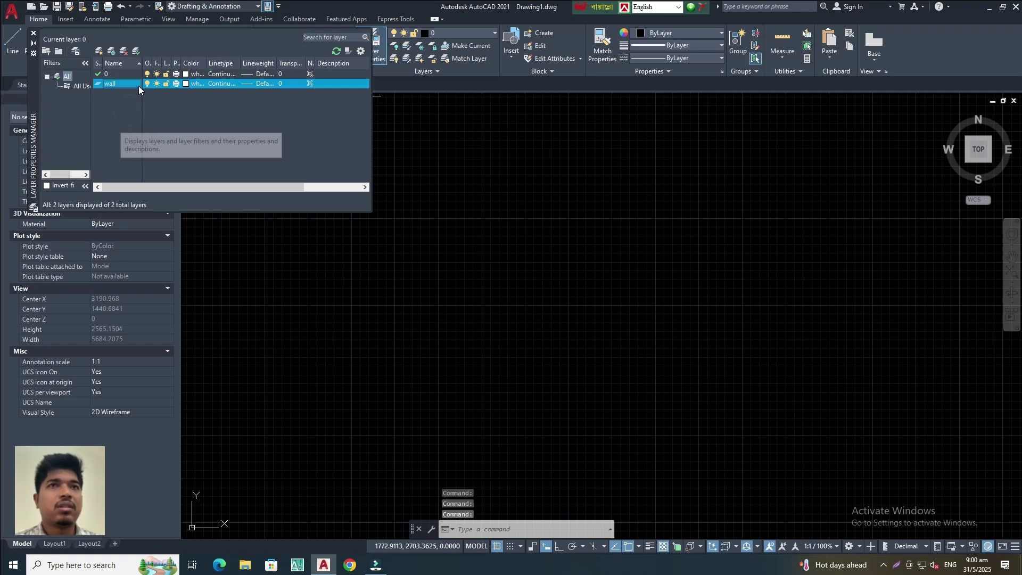
Step: Set the wall layer's color to index color 162
left_click(185, 84)
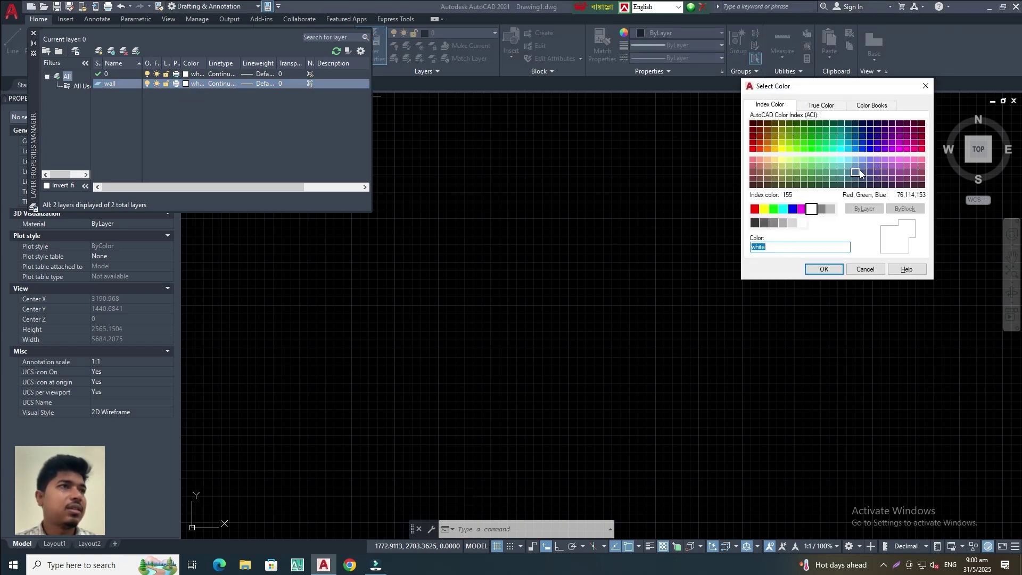
left_click(870, 149)
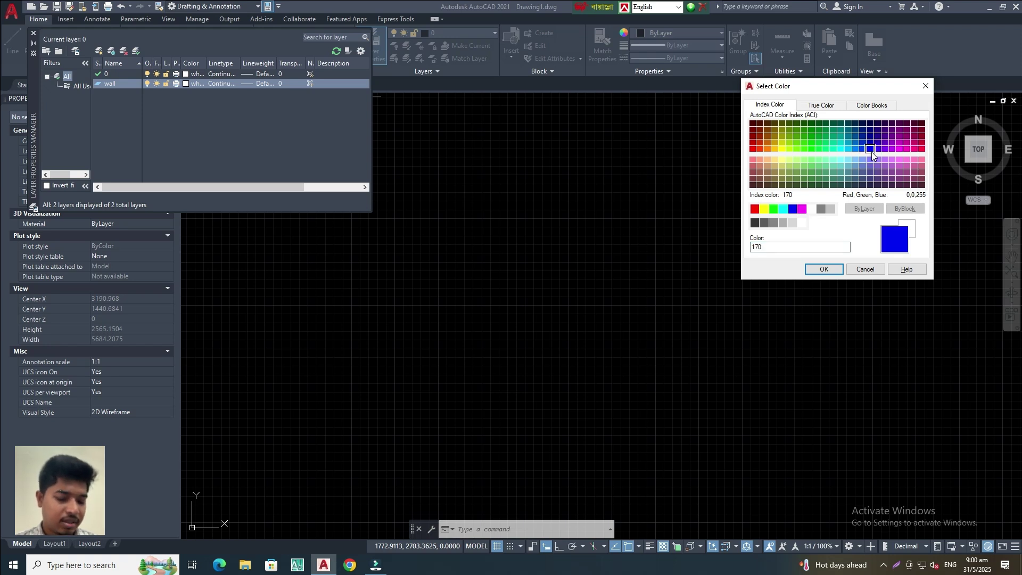
left_click(793, 208)
double_click(777, 247)
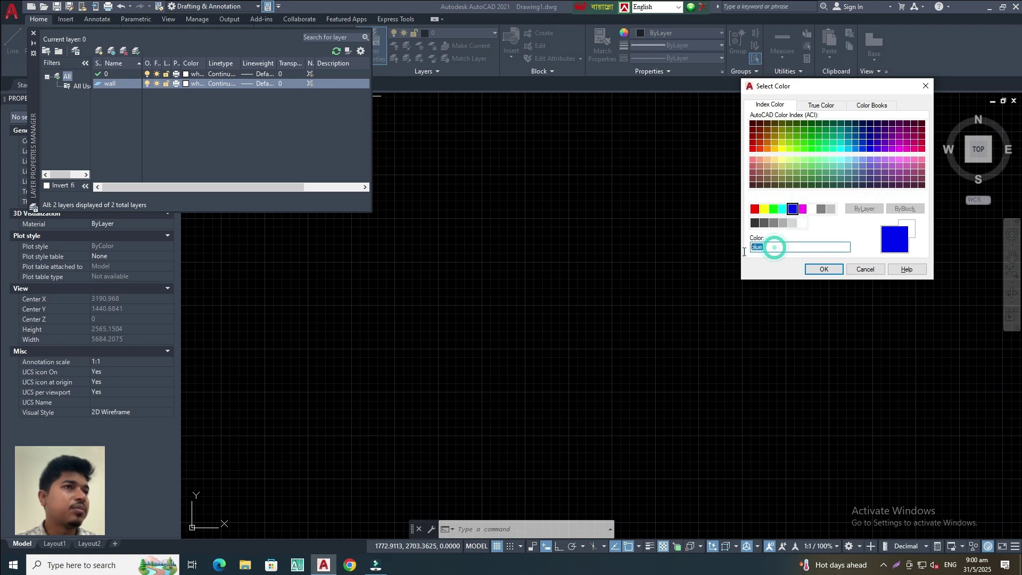
type("162")
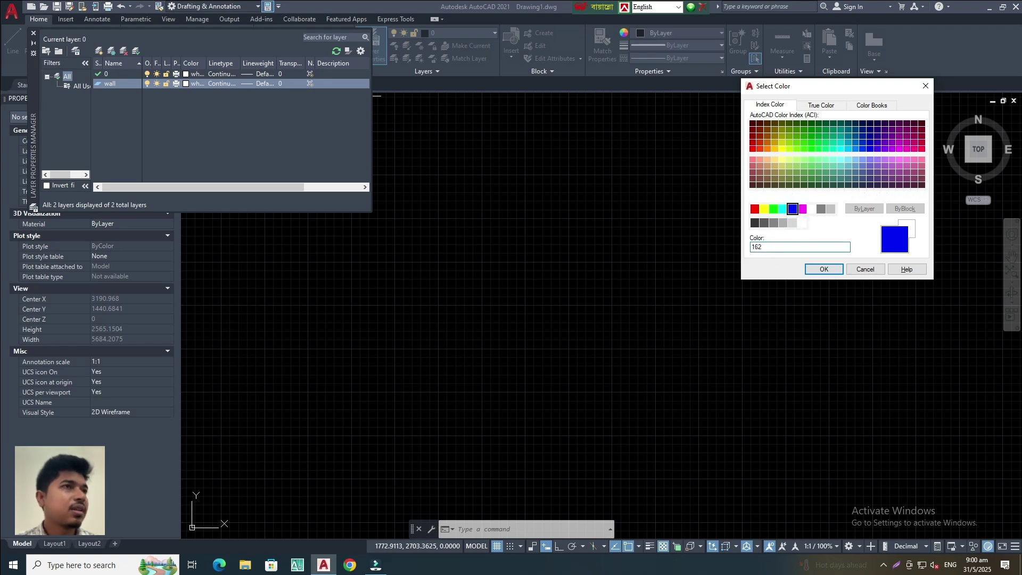
left_click(824, 269)
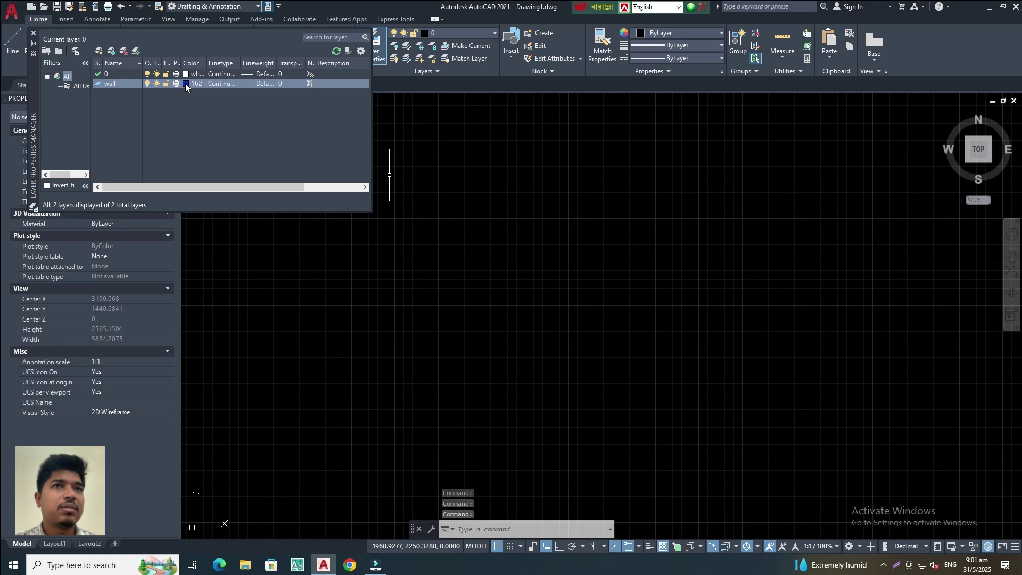
Step: Look through the loadable linetypes for the wall layer and keep the Continuous linetype
left_click(219, 85)
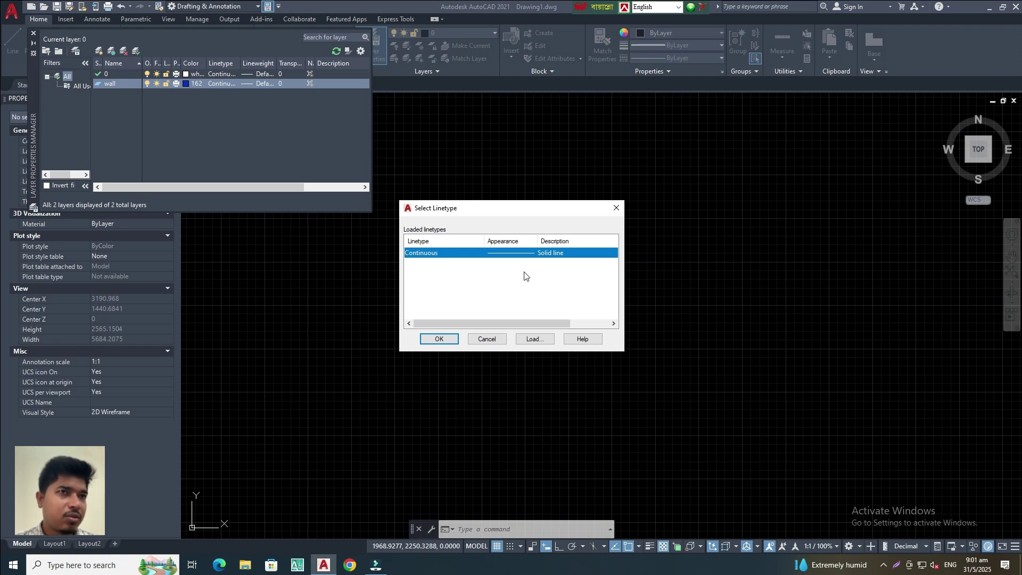
left_click(534, 339)
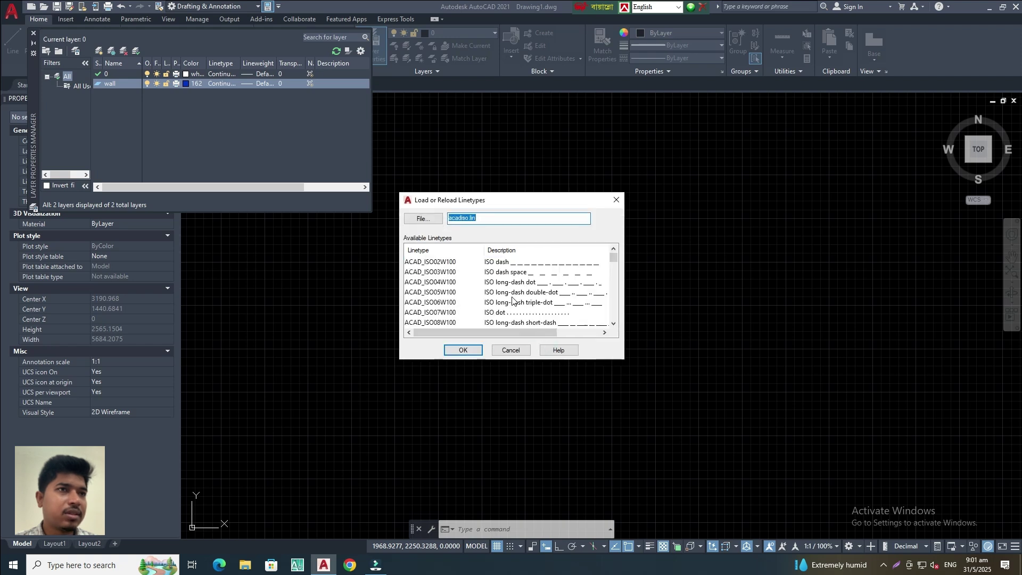
scroll(512, 287, "down", 1)
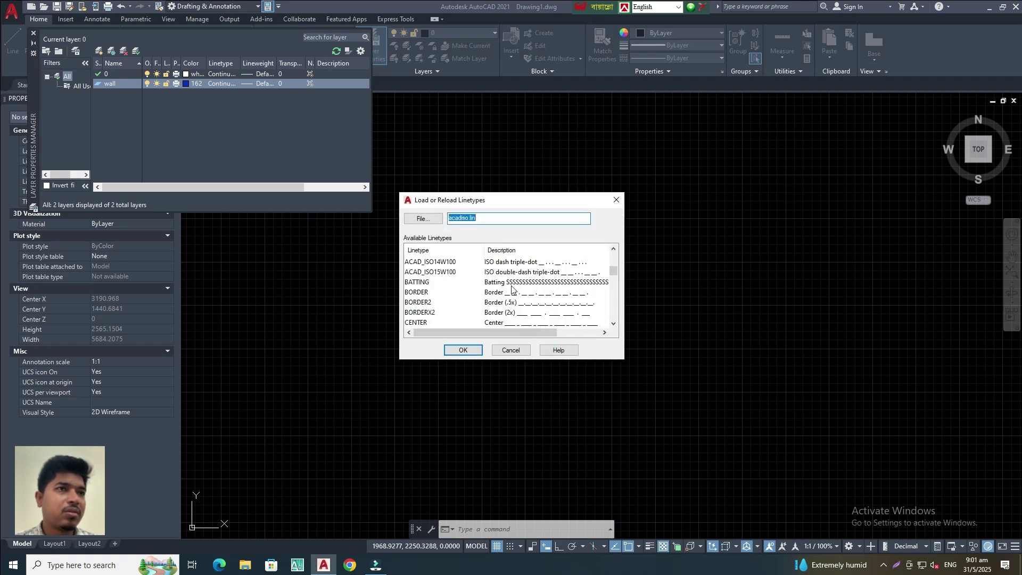
scroll(512, 289, "down", 3)
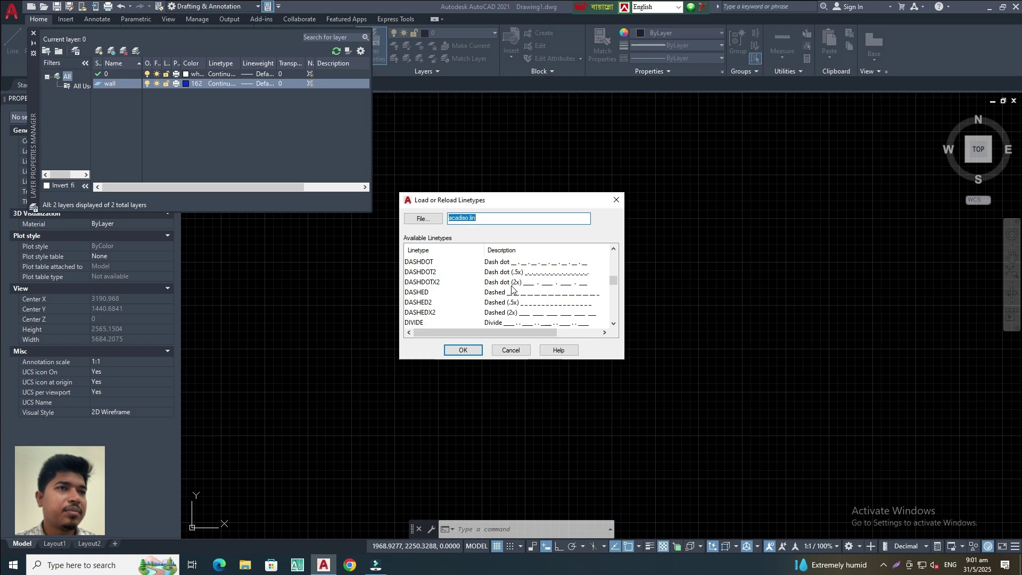
scroll(513, 289, "down", 3)
scroll(512, 288, "down", 2)
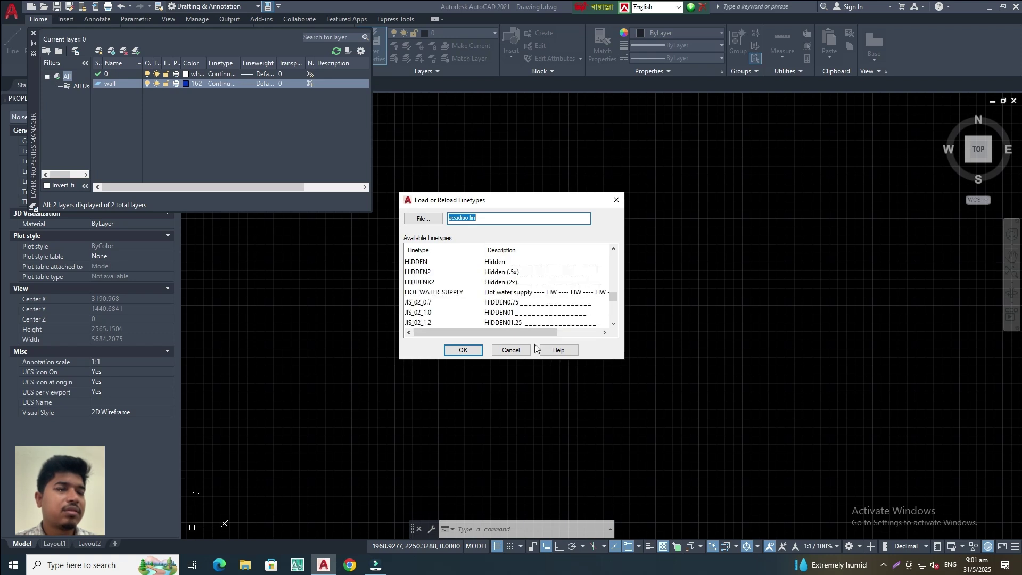
left_click(503, 350)
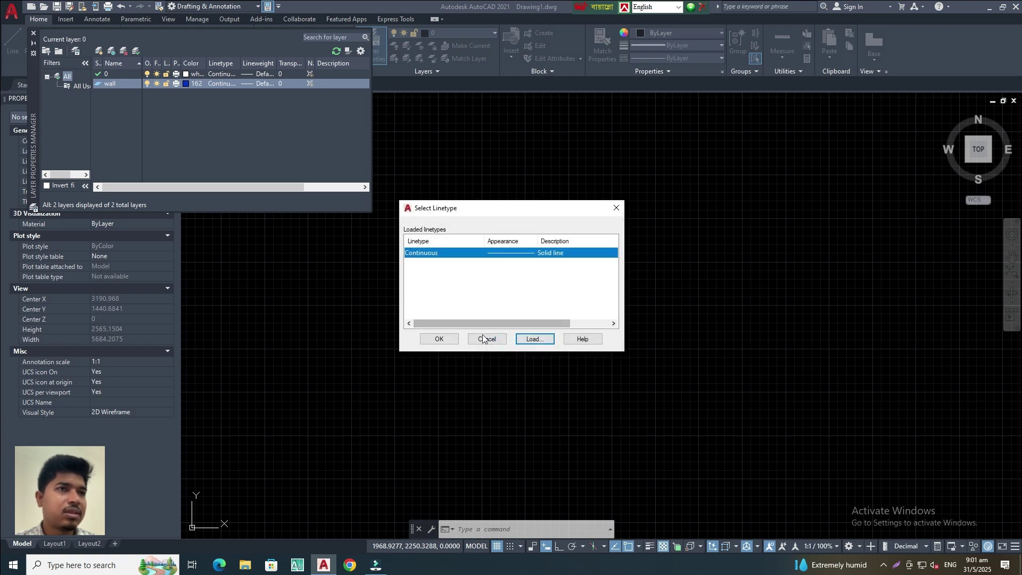
left_click(443, 340)
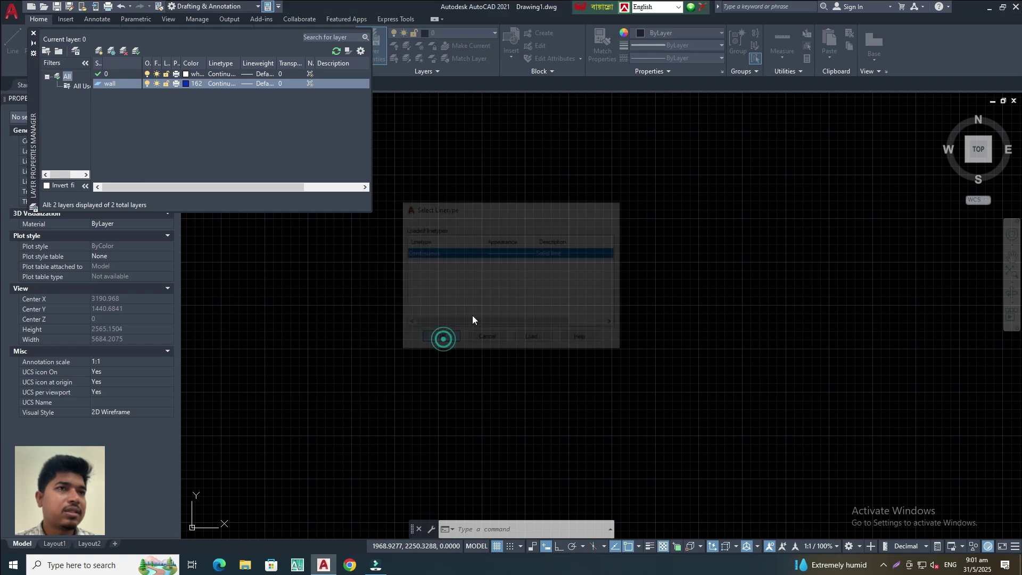
Step: Set the wall layer's lineweight to 0.30 mm
left_click(248, 85)
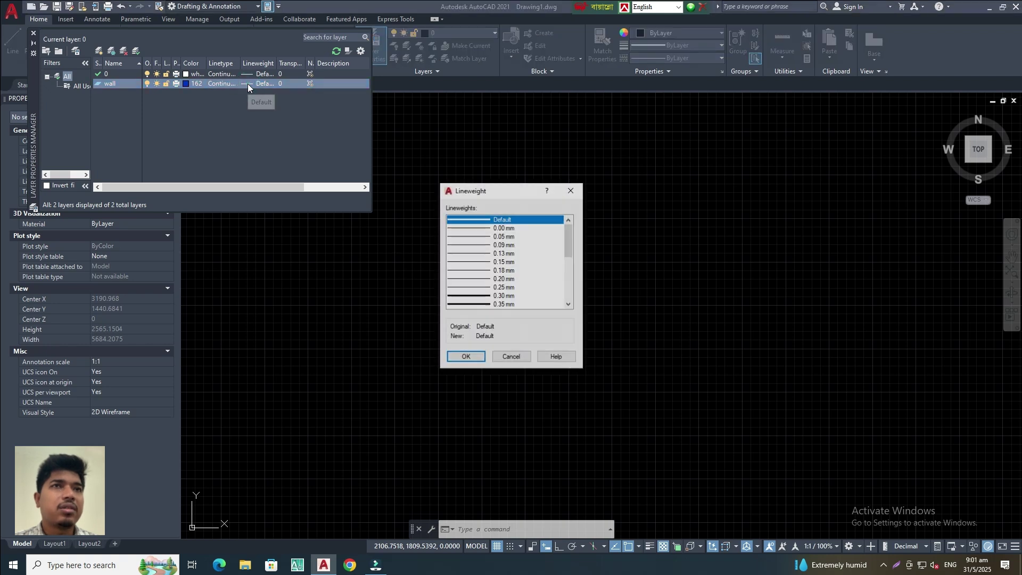
left_click(482, 296)
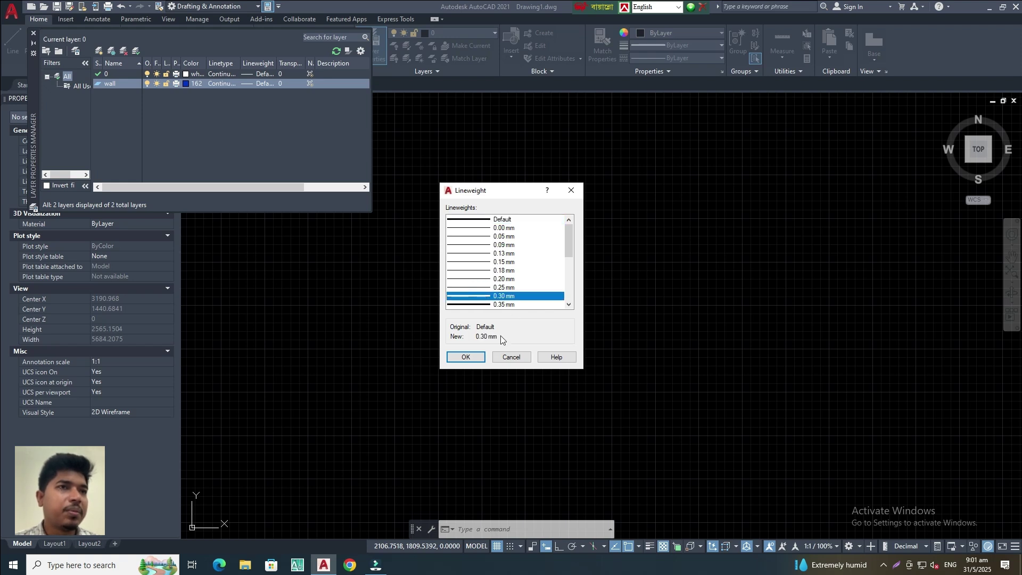
left_click(465, 357)
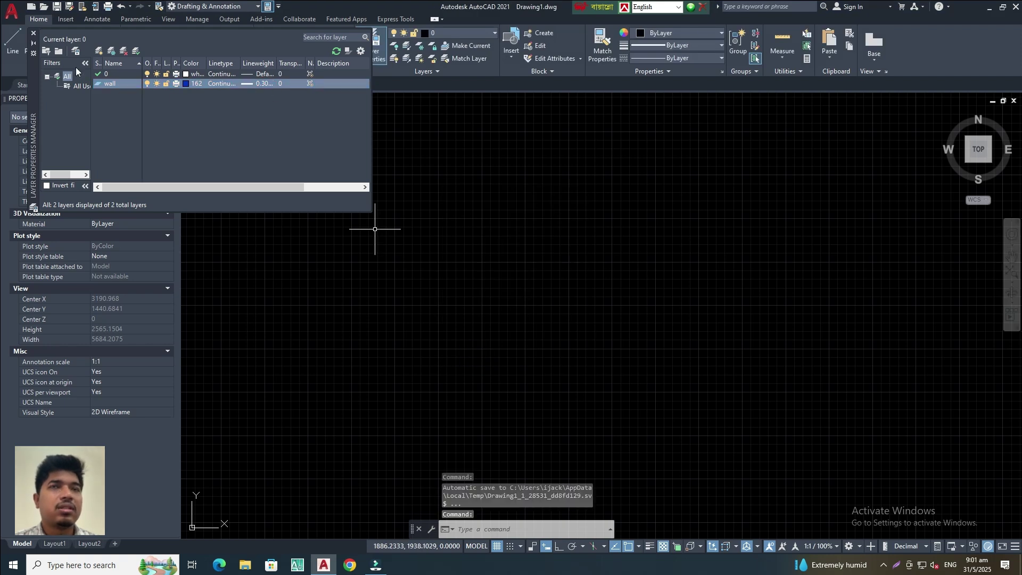
Step: Create another new layer named column
left_click(100, 52)
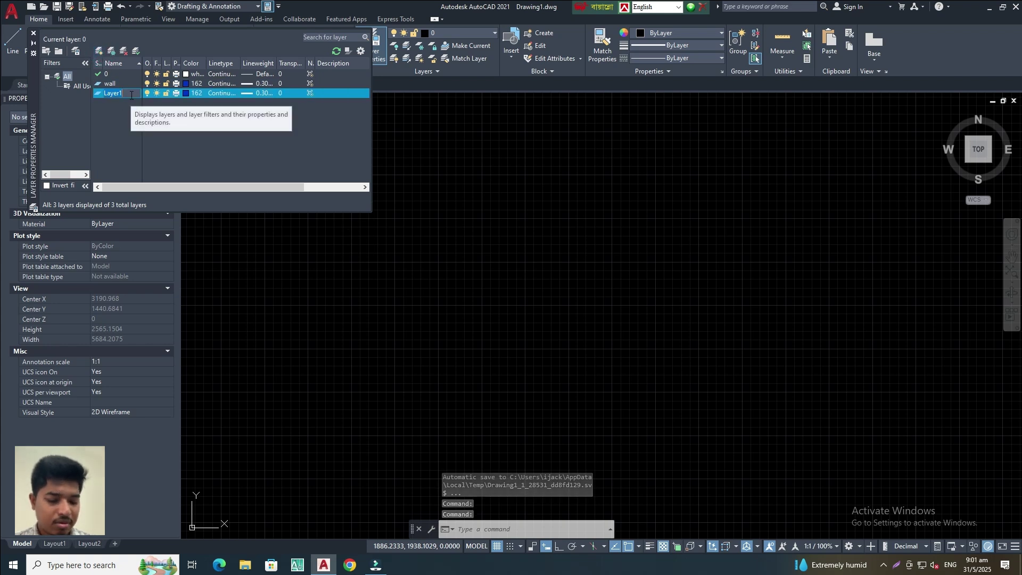
type("coli")
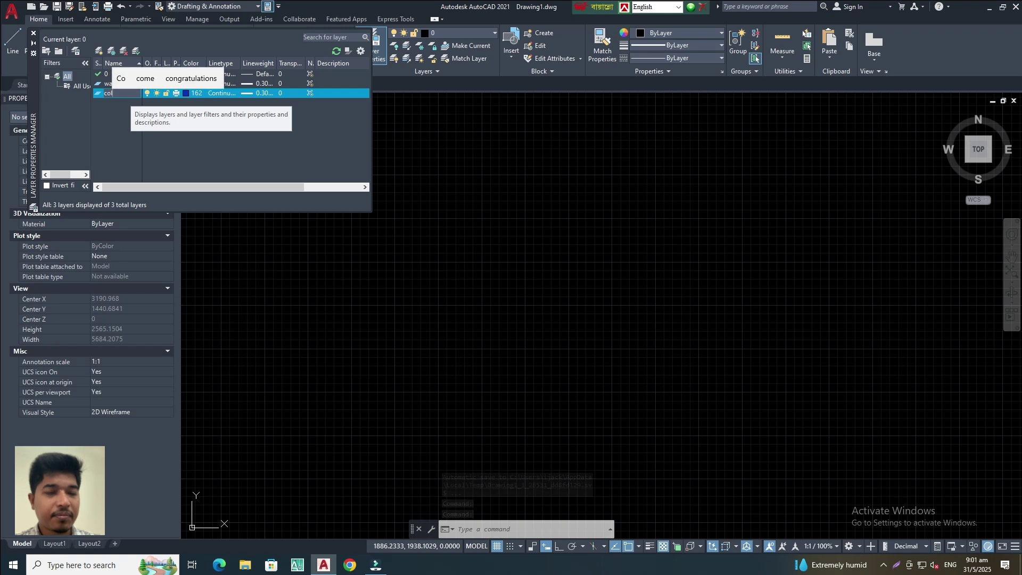
key("BackSpace")
type("umn")
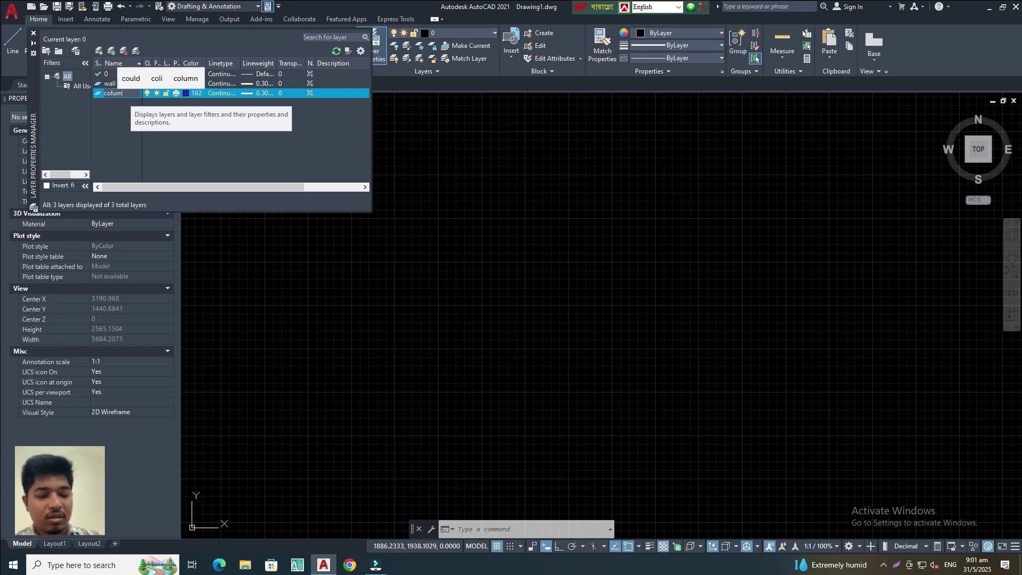
Step: Set the column layer's color to red and its lineweight to 0.40 mm
left_click(186, 93)
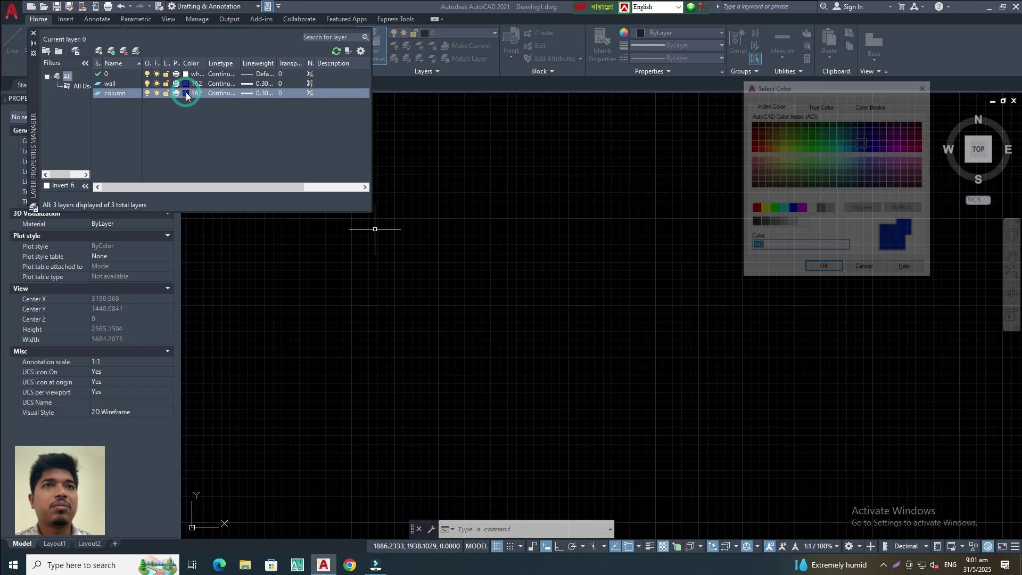
left_click(754, 208)
left_click(824, 269)
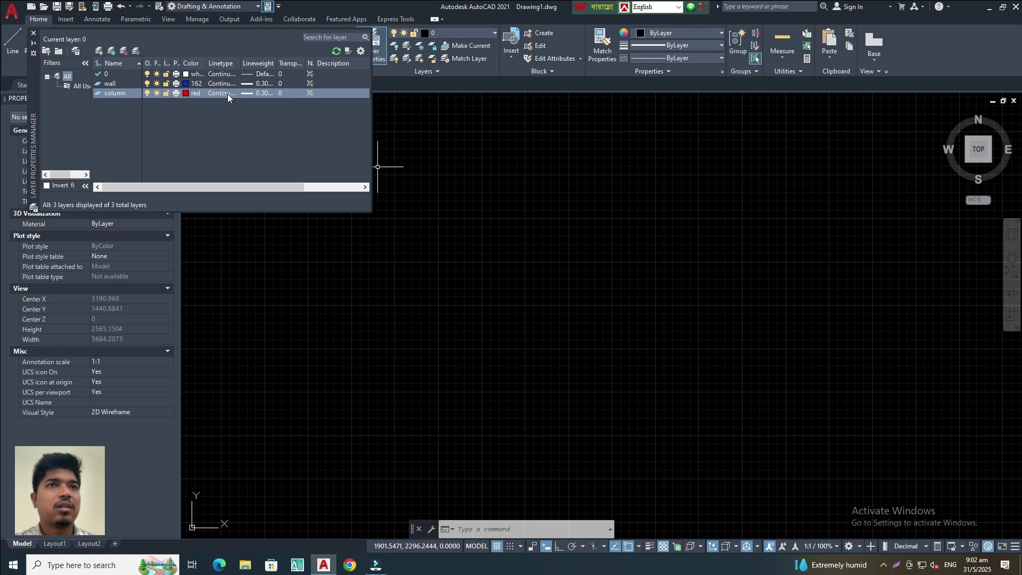
left_click(249, 94)
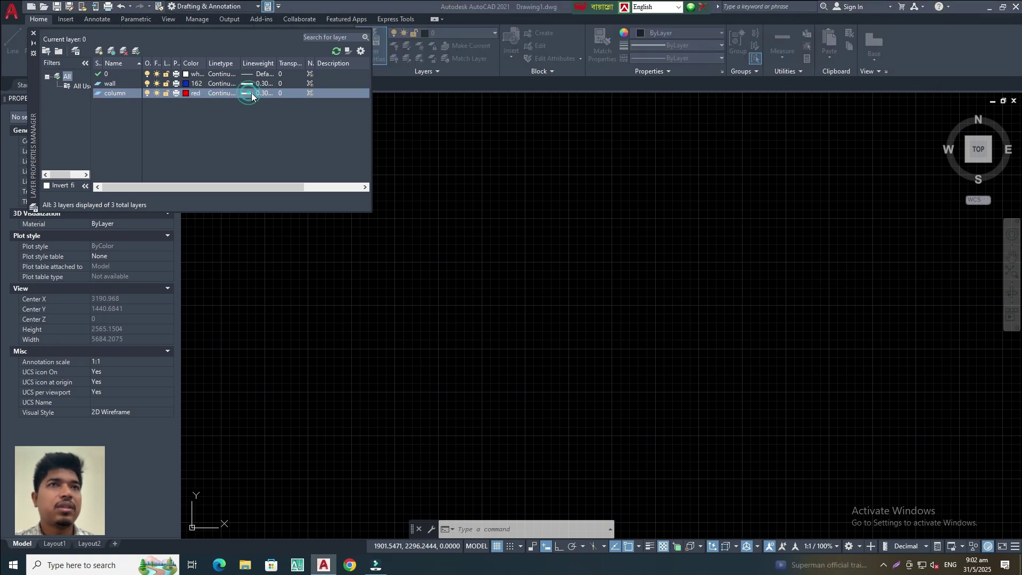
scroll(529, 288, "down", 1)
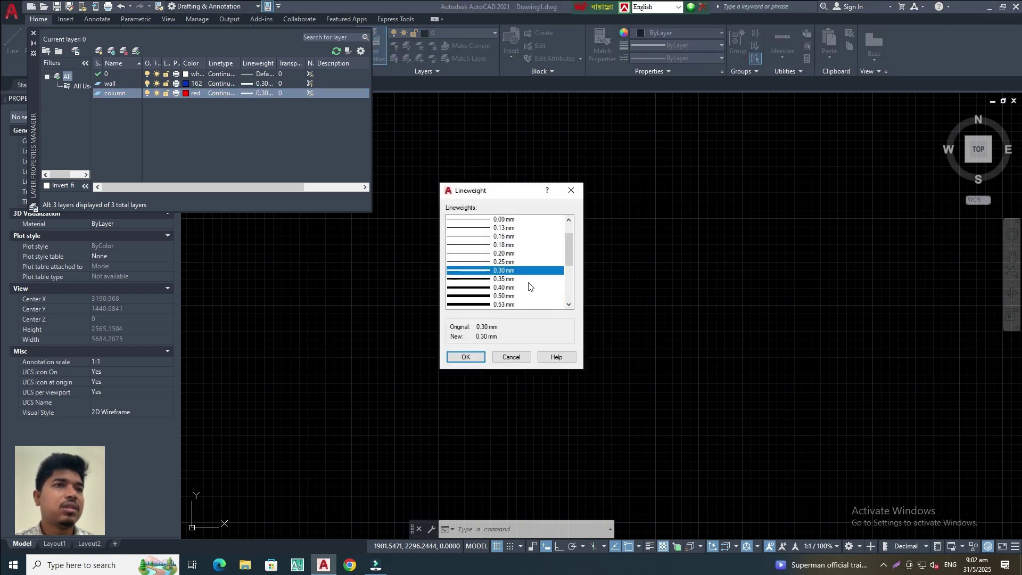
left_click(485, 289)
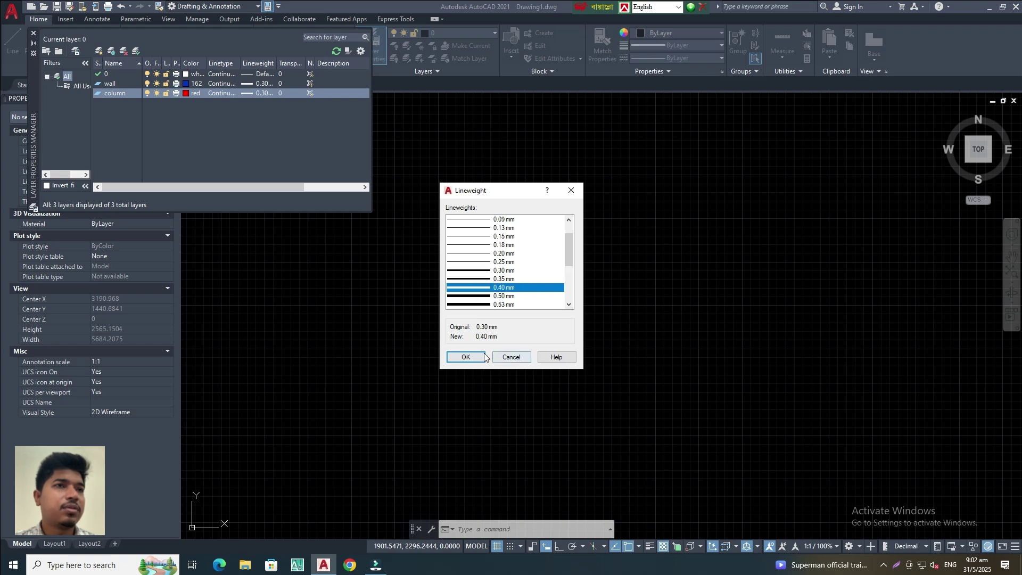
left_click(467, 356)
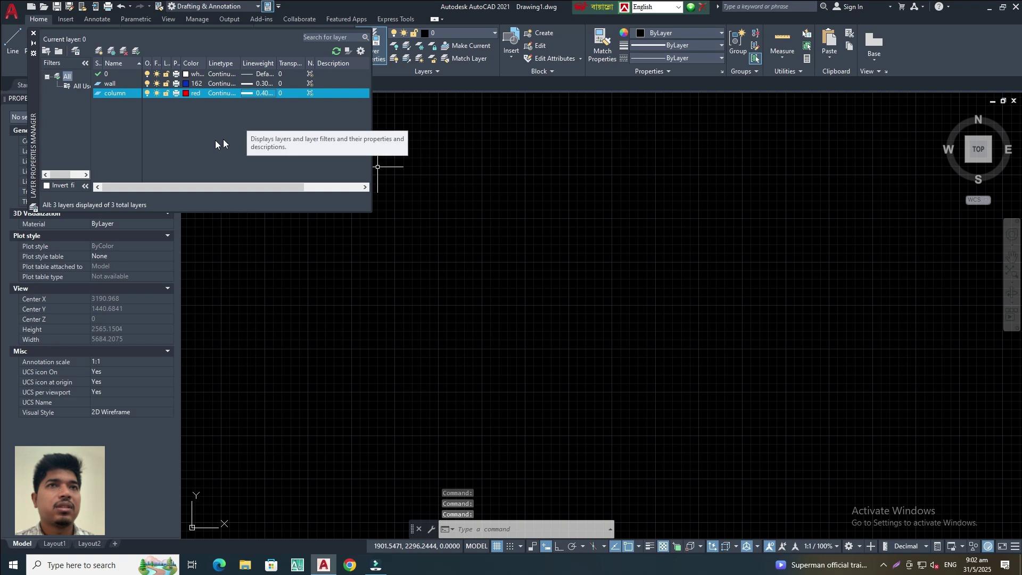
Step: Create a new layer named window and set its color to index color 131
left_click(101, 50)
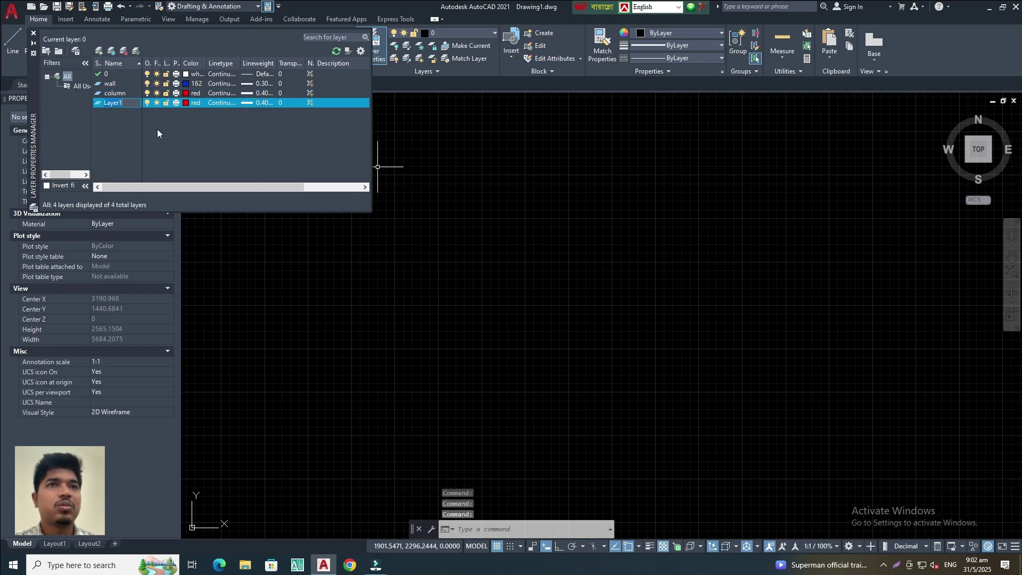
type("w")
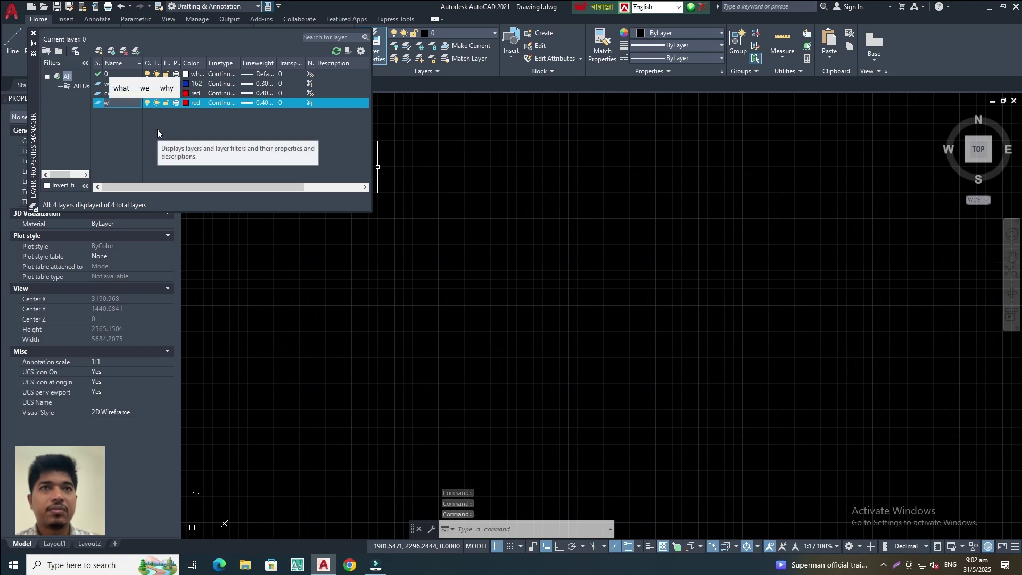
type("indow")
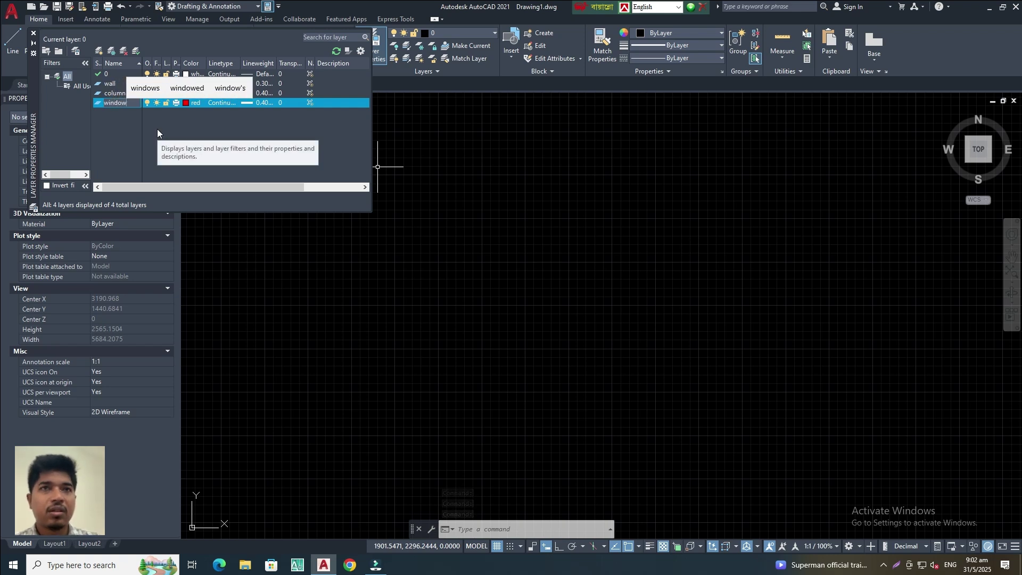
left_click(188, 103)
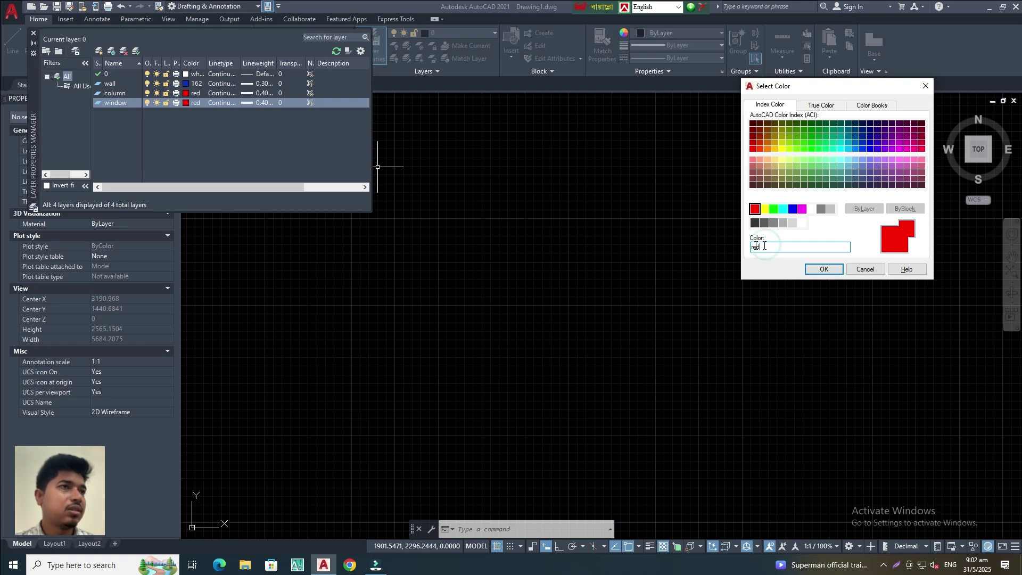
type("131")
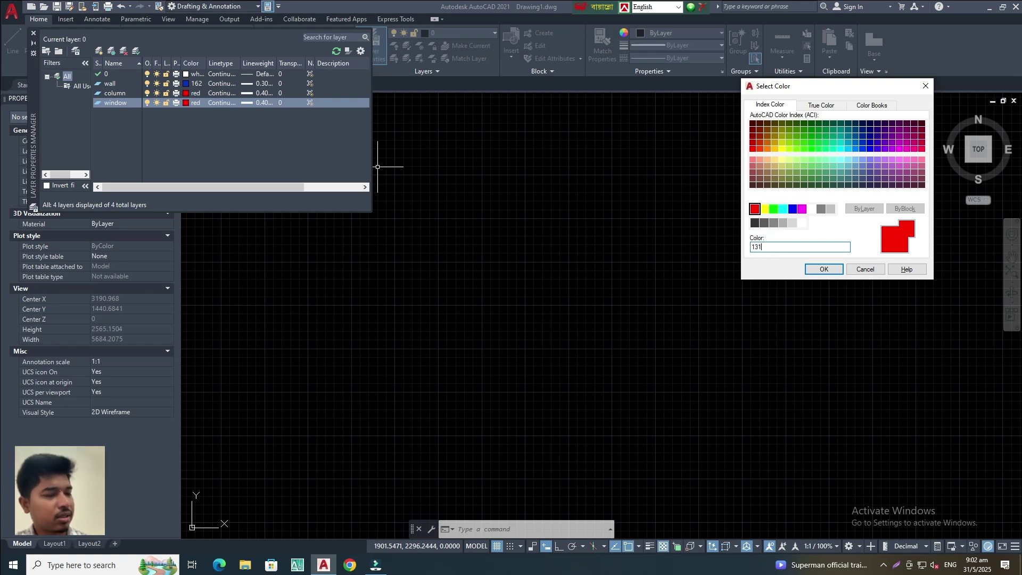
left_click(822, 270)
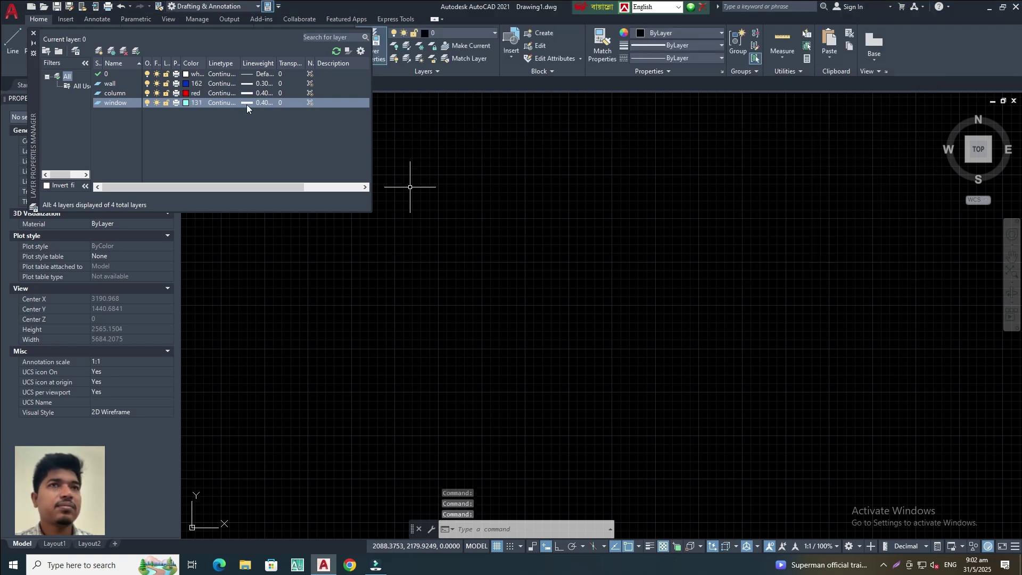
Step: Set the window layer's lineweight to 0.05 mm
left_click(247, 104)
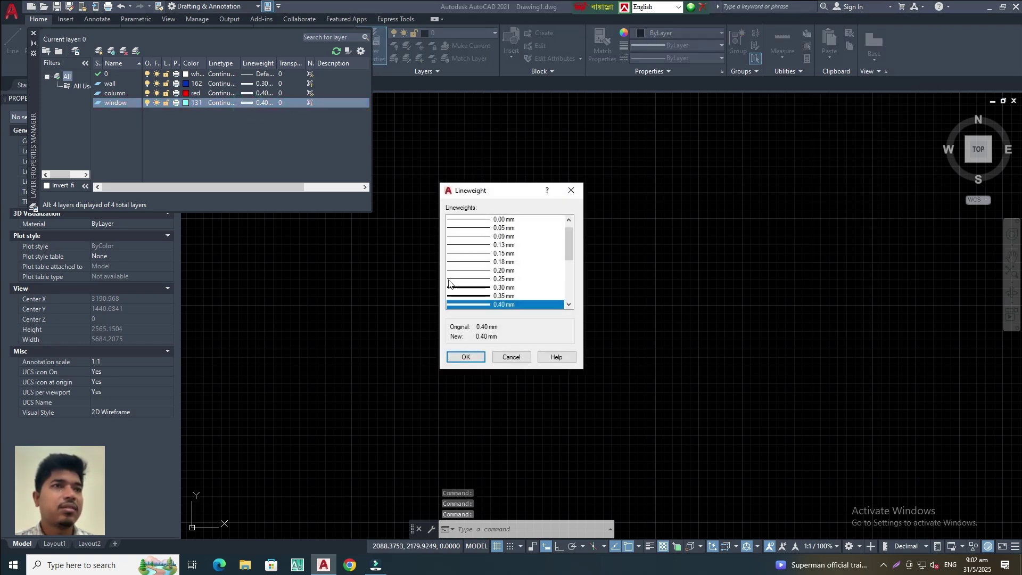
left_click(479, 227)
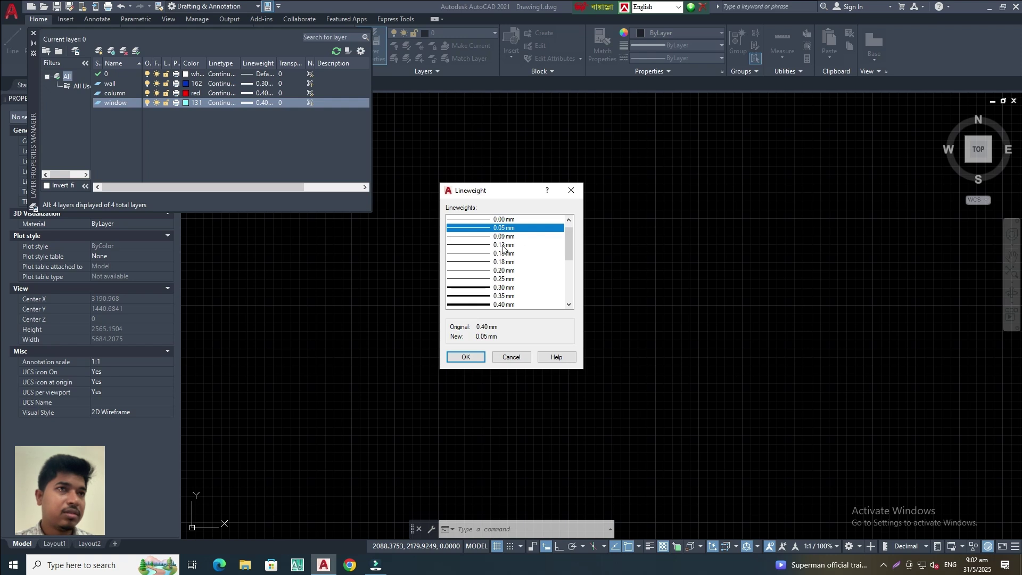
left_click(466, 358)
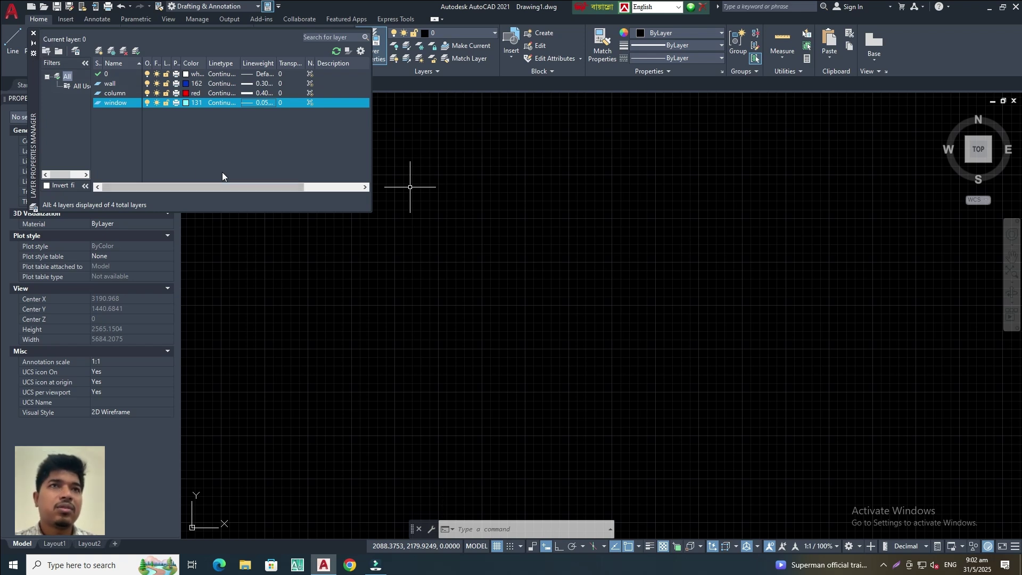
Step: Make the wall layer the current layer
left_click(119, 84)
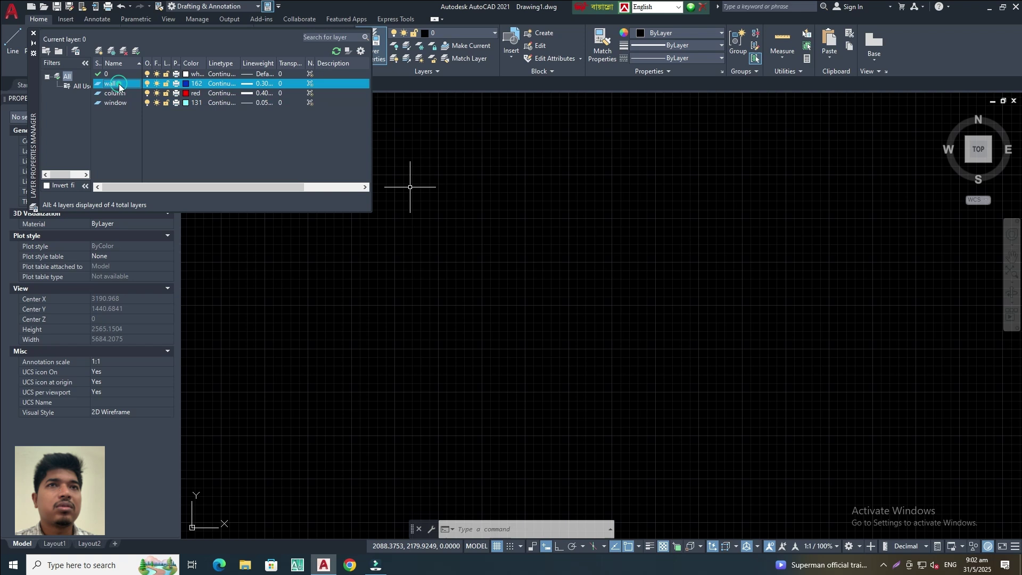
left_click(137, 53)
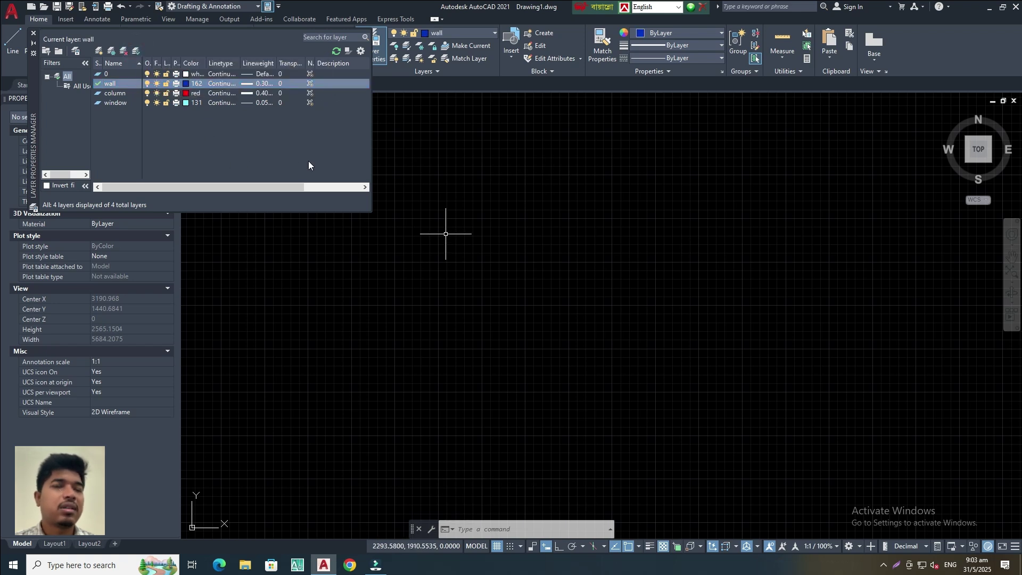
mouse_move(445, 276)
middle_mouse_down()
mouse_move(409, 233)
mouse_move(449, 254)
middle_mouse_up()
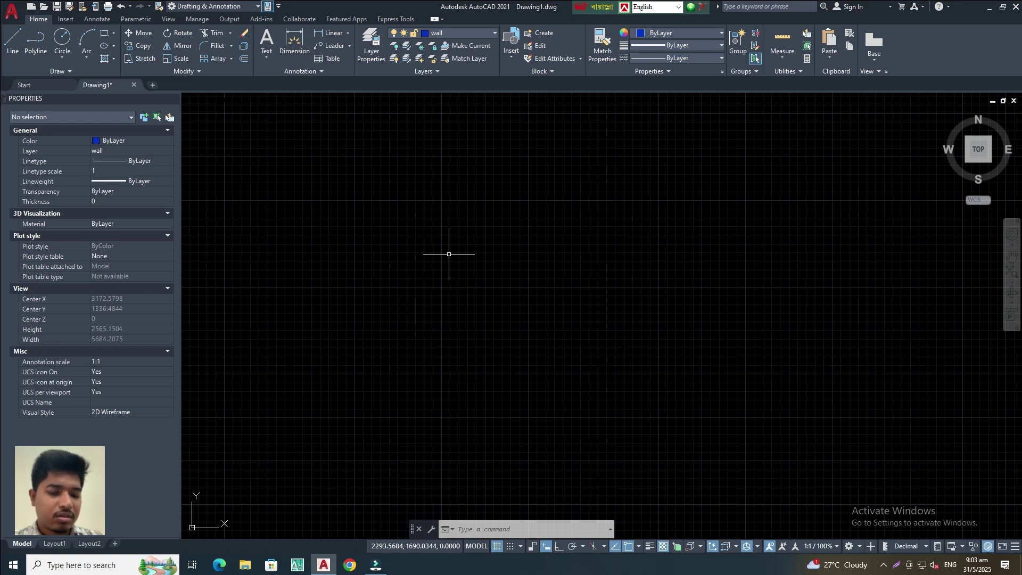
Step: Set the drawing's length units to Architectural with a precision of 0'-0" and accept the unit settings
type("un")
key("Return")
left_click(466, 207)
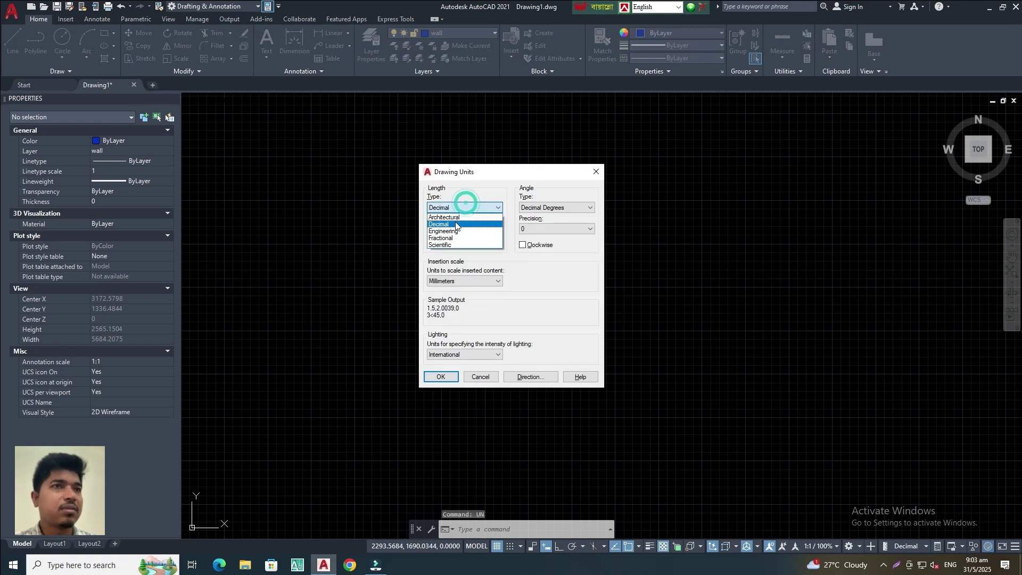
left_click(462, 236)
left_click(464, 228)
left_click(461, 239)
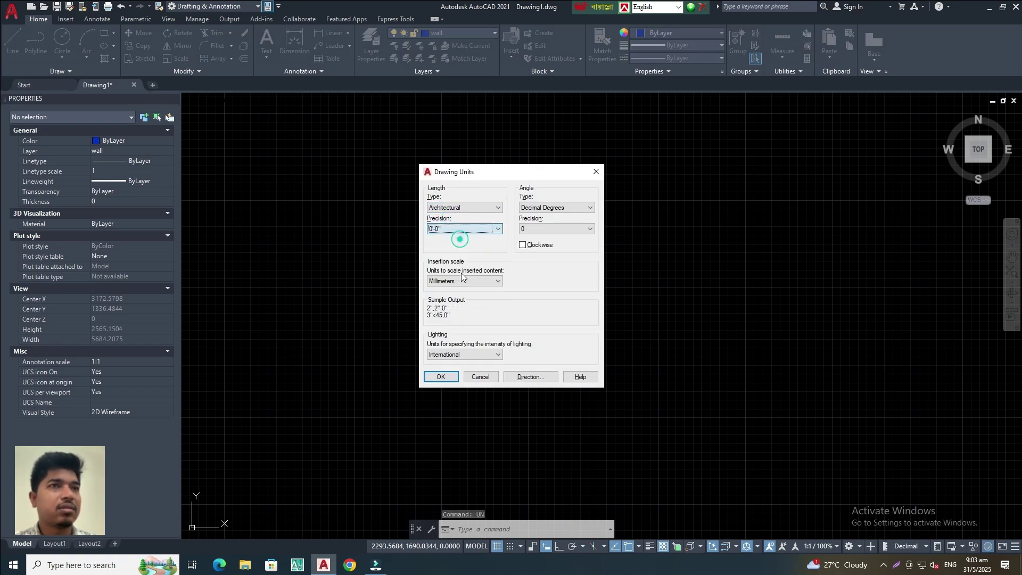
left_click(445, 377)
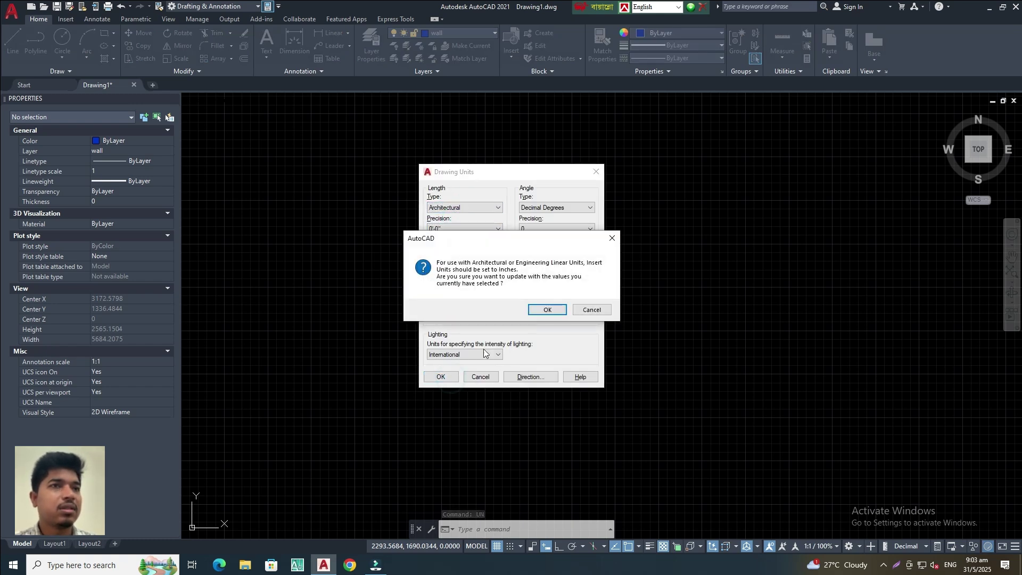
left_click(544, 311)
Step: Change the insertion scale in the drawing units to Inches
key("Return")
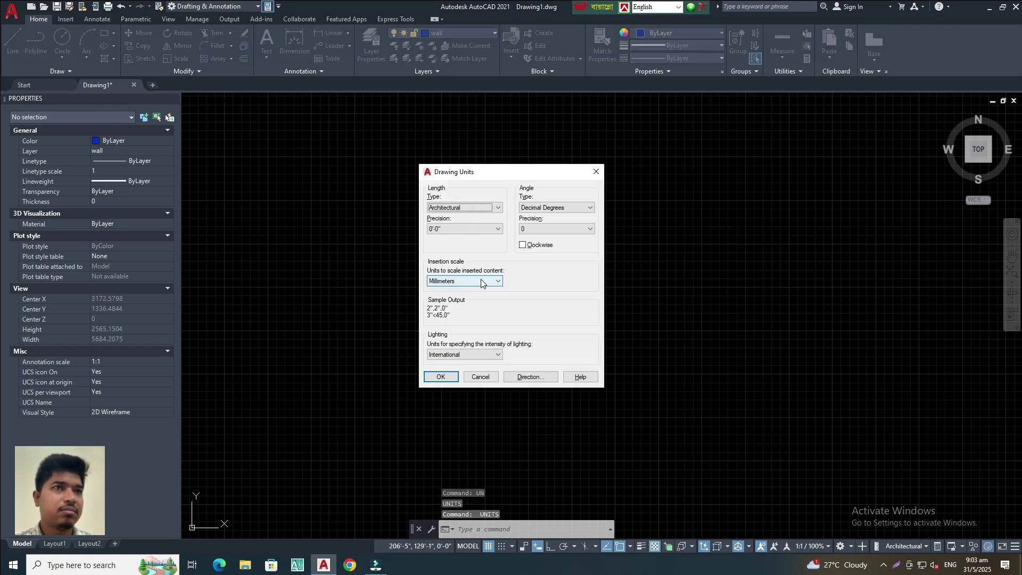
left_click(481, 281)
left_click(461, 299)
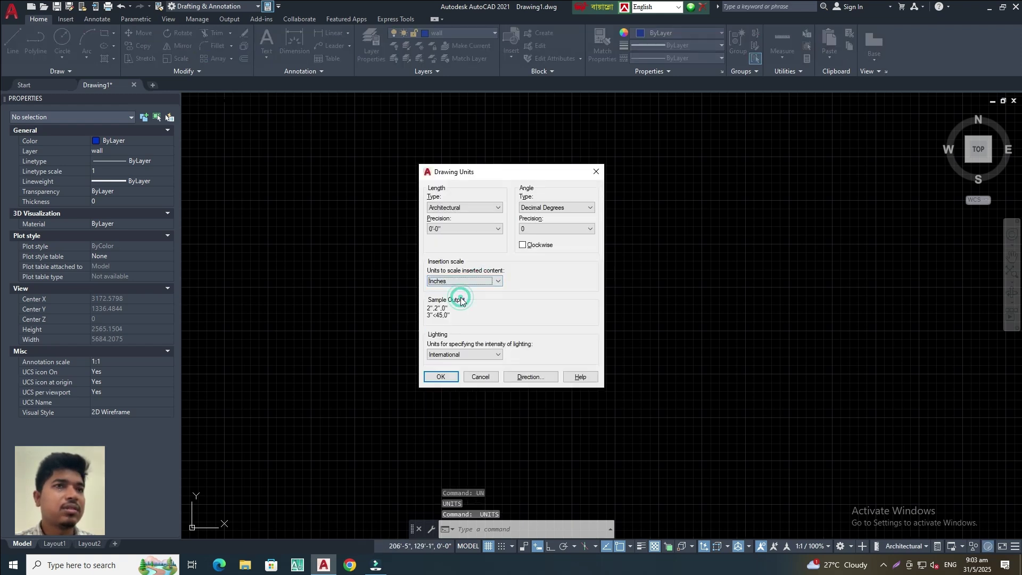
left_click(445, 376)
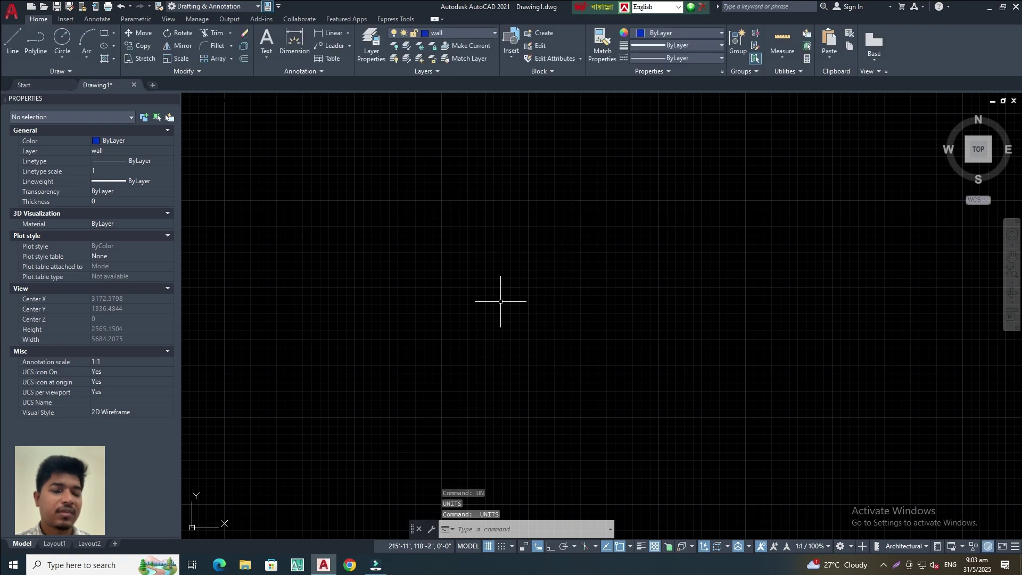
Step: Modify the ISO-25 dimension style so its linear primary units are Architectural with a precision of 0'-0"
type("d")
key("Return")
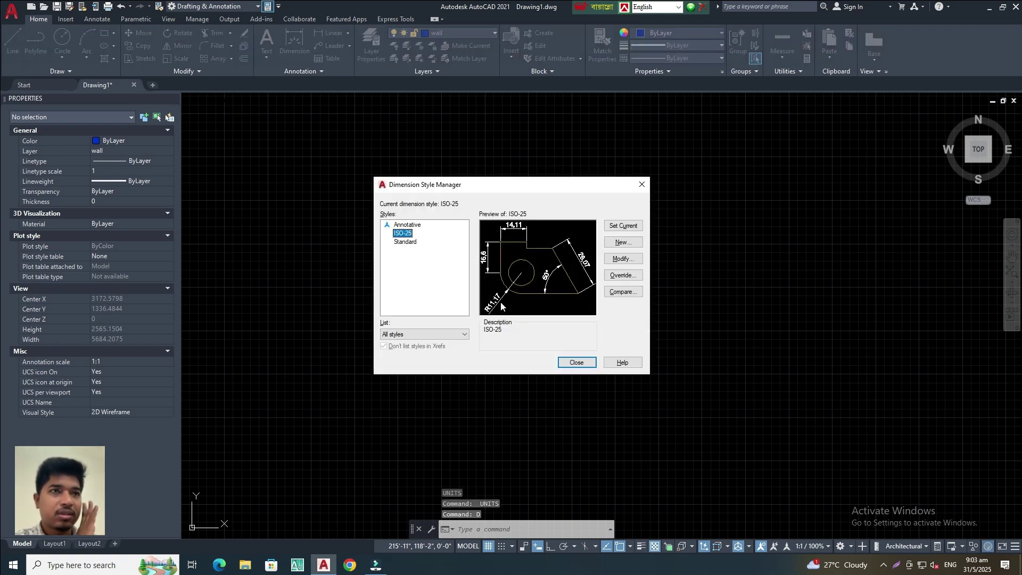
left_click(623, 260)
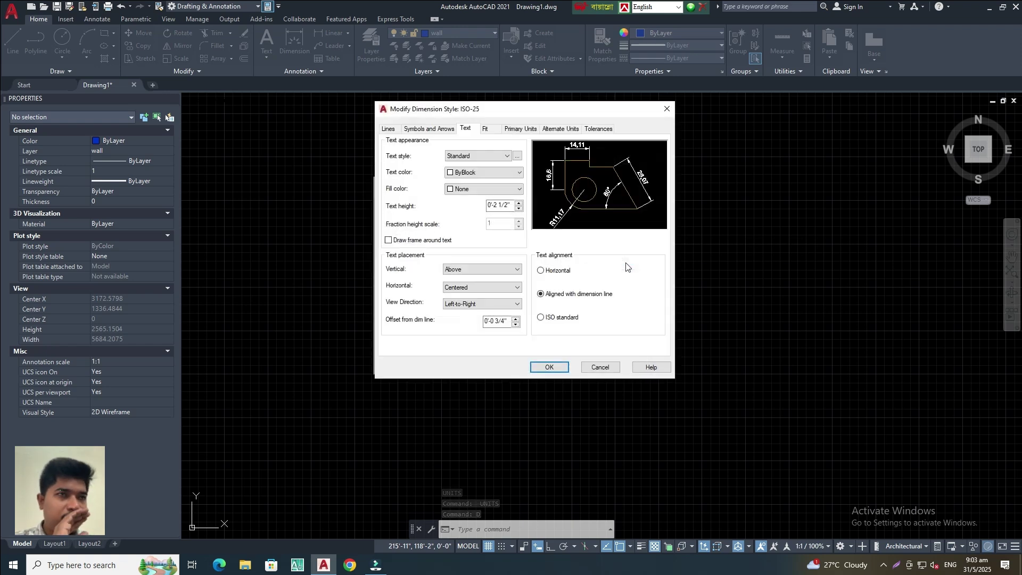
left_click(509, 131)
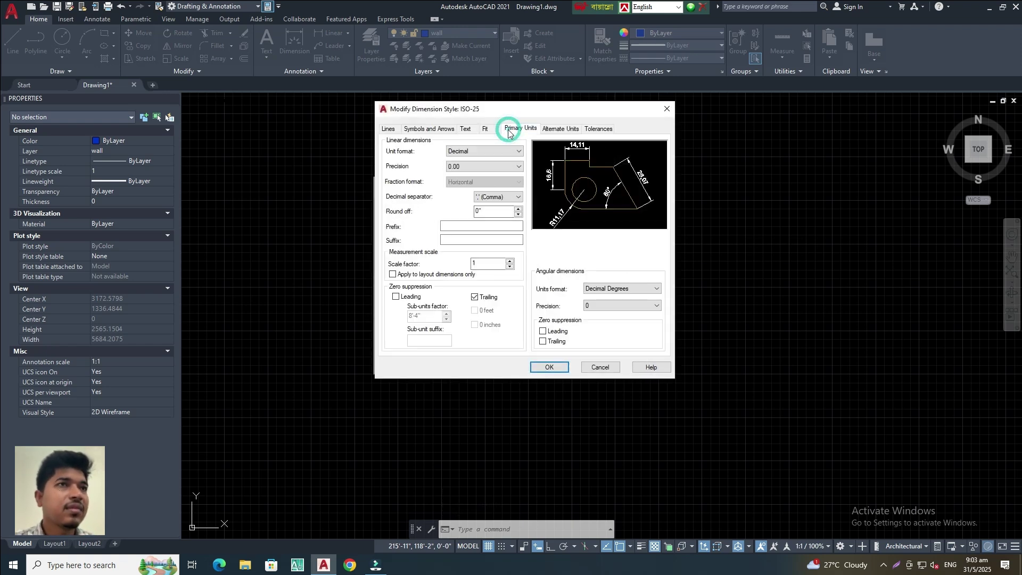
left_click(488, 151)
left_click(485, 182)
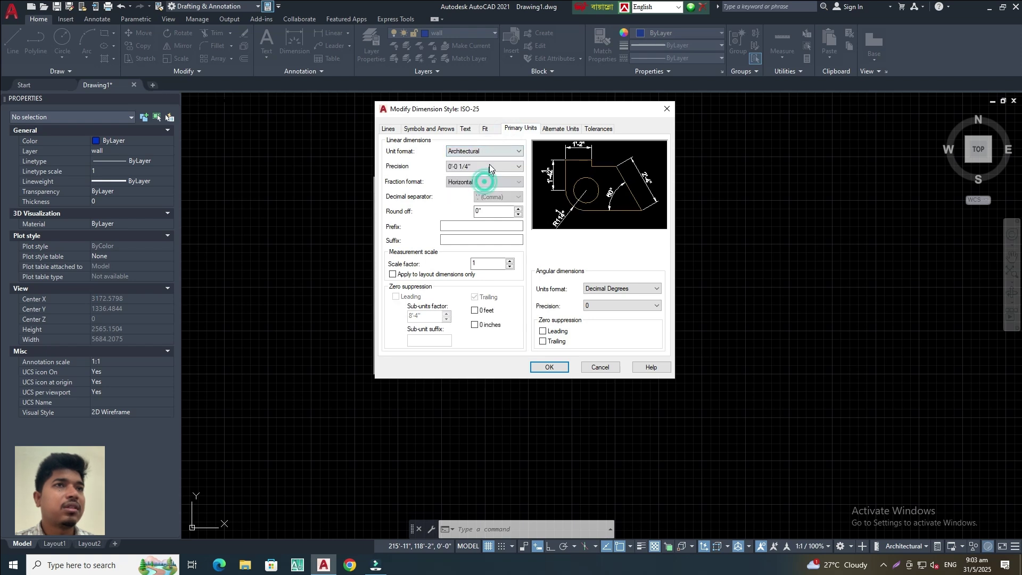
left_click(491, 168)
left_click(482, 179)
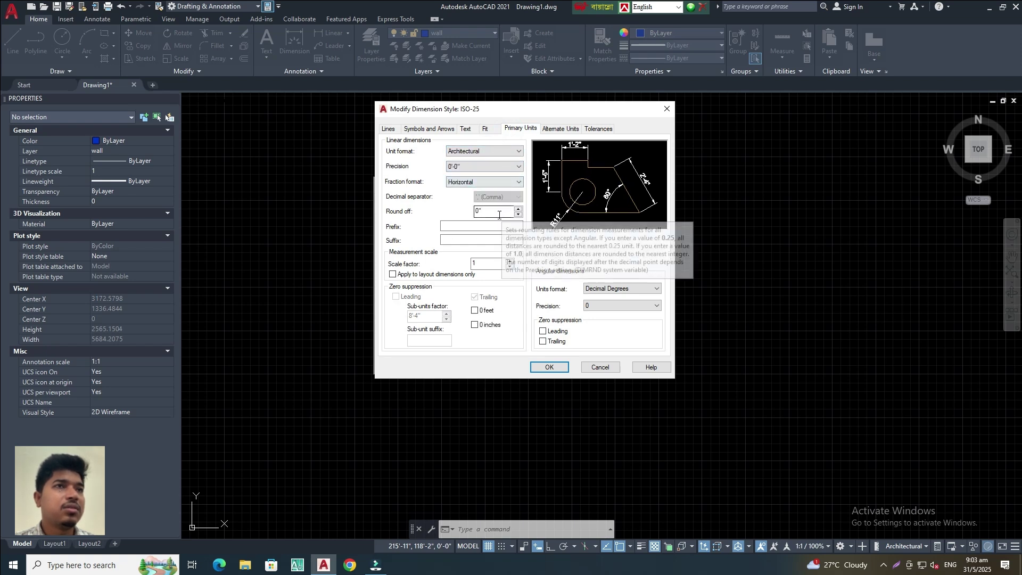
Step: Set the ISO-25 dimension style's text height to 5" and its arrow size to 4"
left_click(466, 130)
left_click_drag(514, 208, 462, 209)
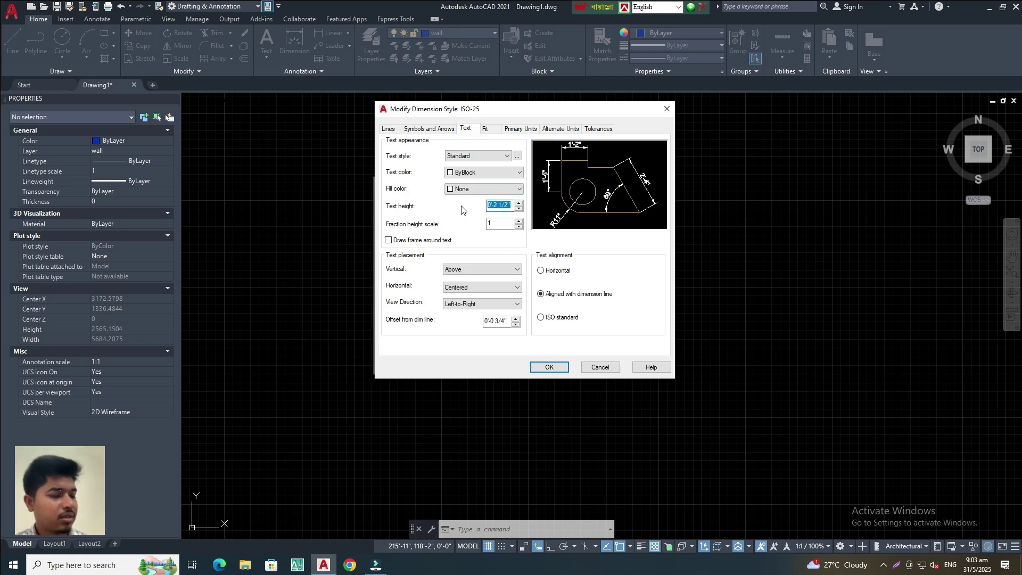
key("Return")
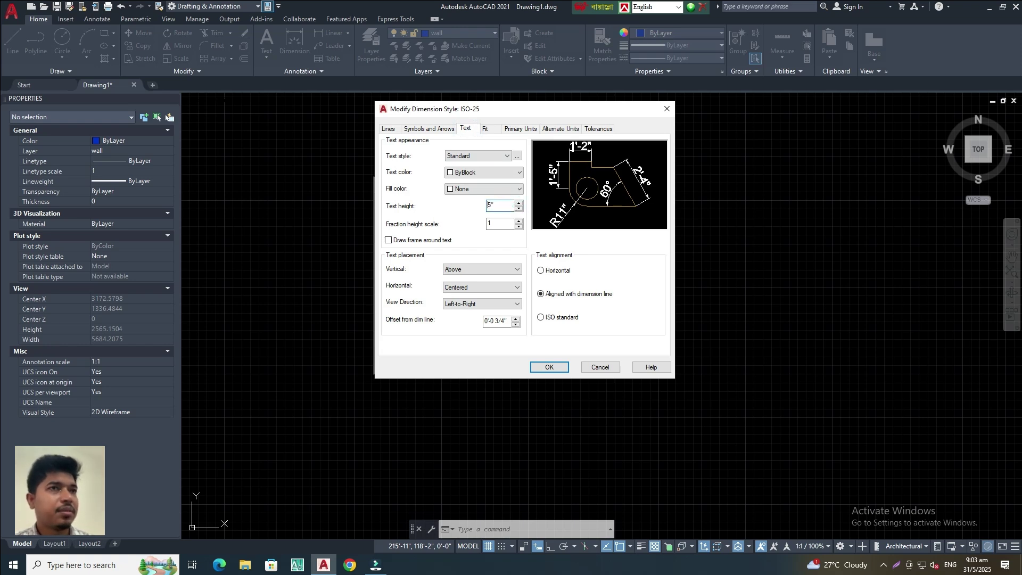
left_click(429, 130)
left_click_drag(409, 237, 371, 234)
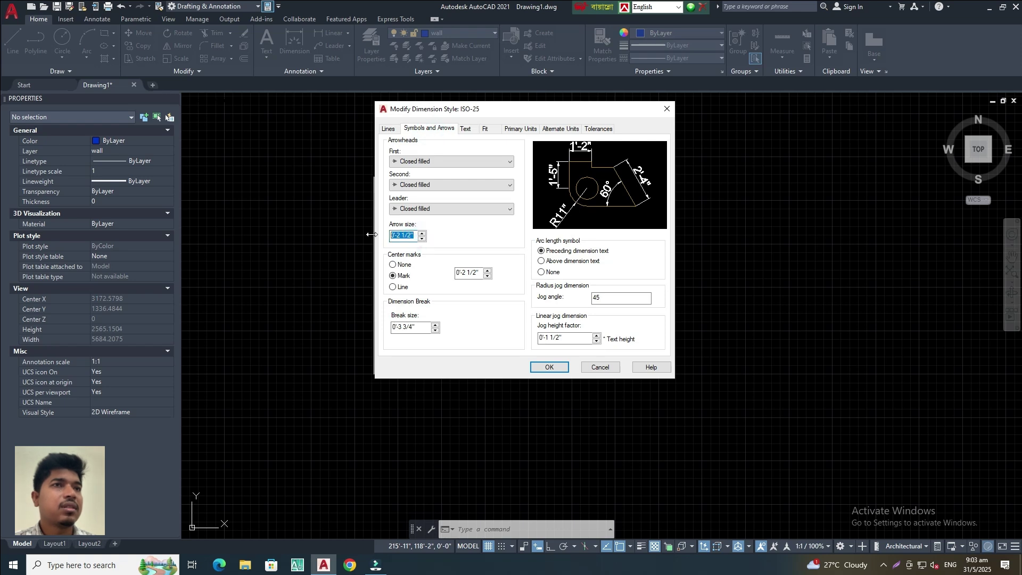
type("4")
key("Return")
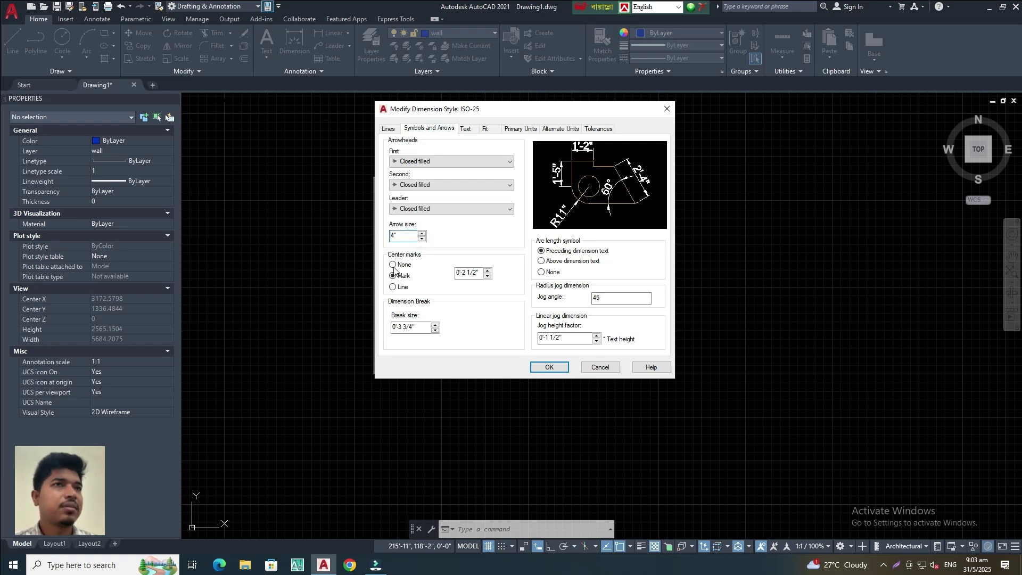
Step: Accept the dimension style changes and make ISO-25 the current dimension style
left_click(541, 367)
left_click(623, 226)
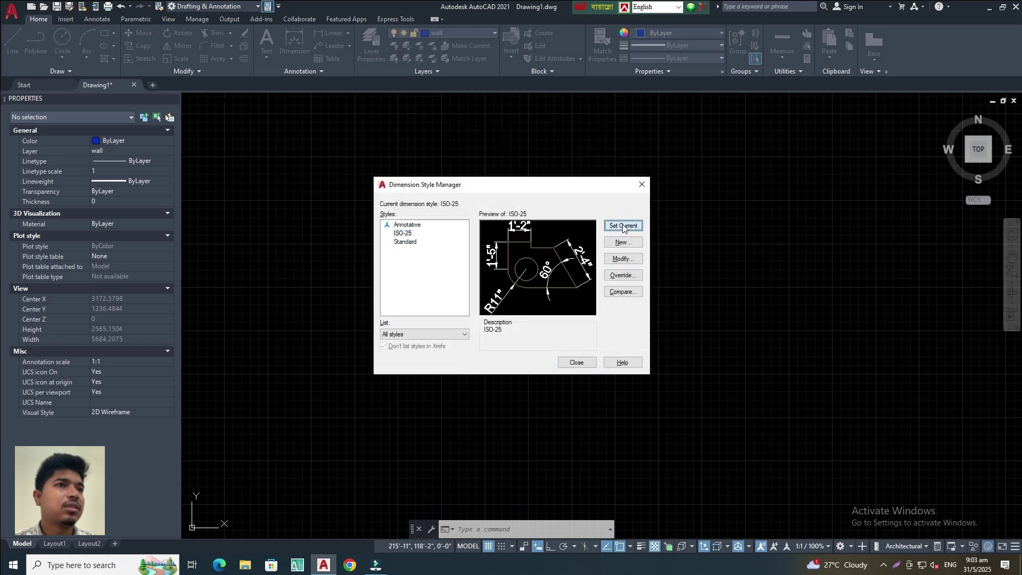
left_click(589, 367)
Step: Draw a 14' by 12' rectangle on the wall layer as the room outline
mouse_move(509, 274)
middle_mouse_down()
mouse_move(523, 284)
mouse_move(451, 271)
middle_mouse_up()
type("rec")
key("Return")
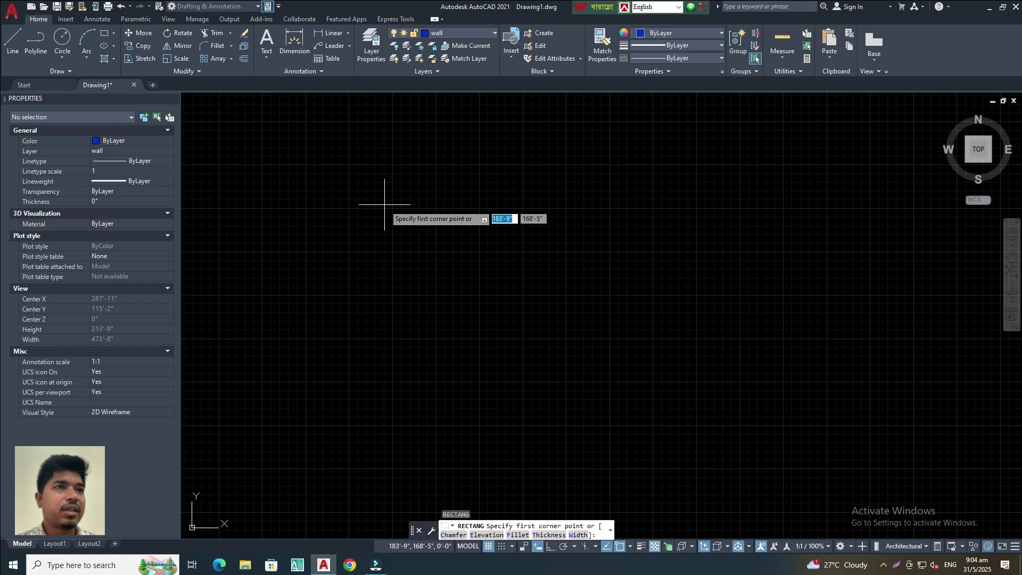
left_click(384, 205)
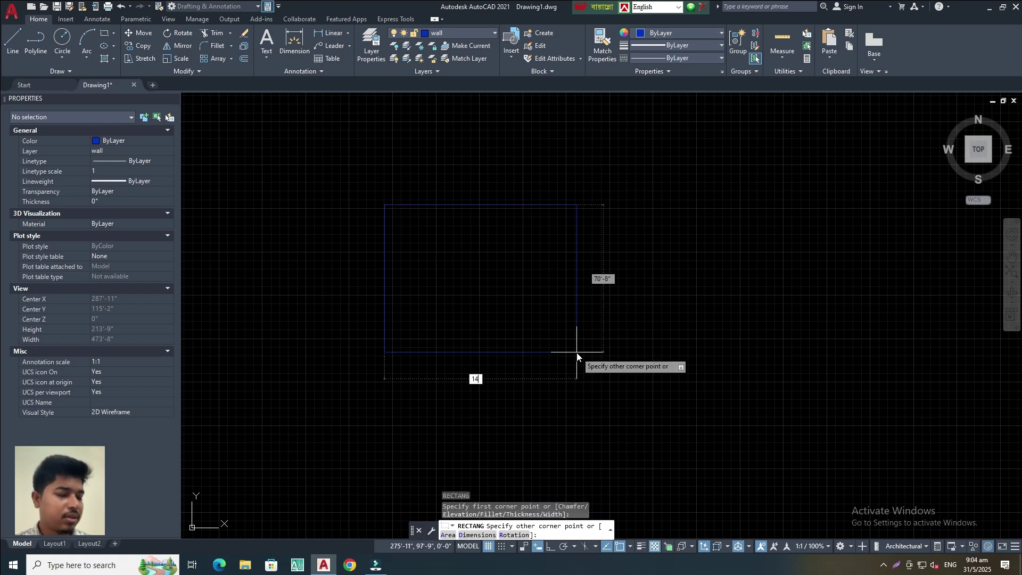
key("Tab")
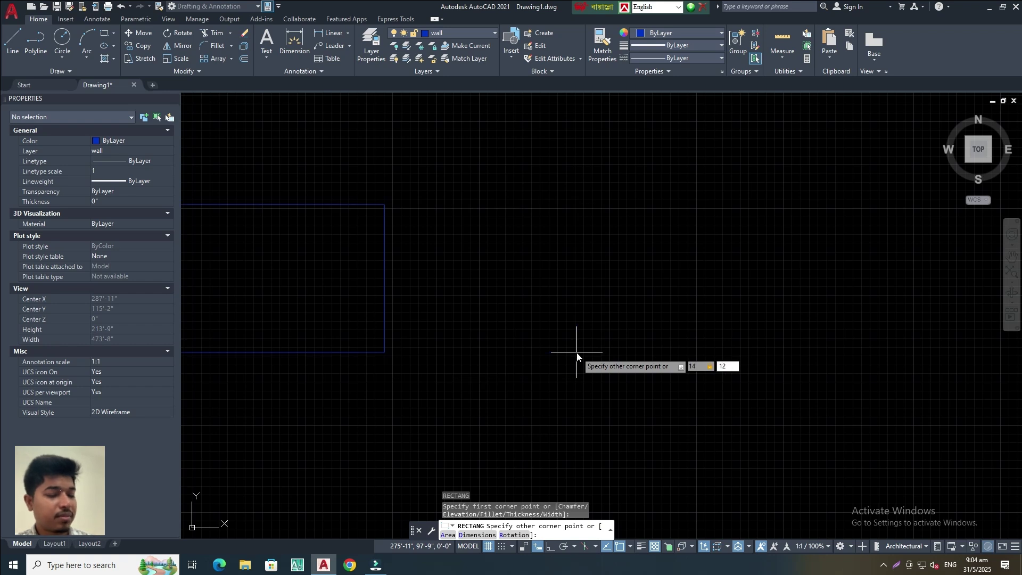
type("12")
key("Return")
Step: Offset the room rectangle outward by 5" to form the wall thickness
scroll(398, 179, "up", 8)
scroll(370, 212, "up", 4)
scroll(370, 227, "down", 2)
middle_click_drag(387, 233, 501, 228)
type("o")
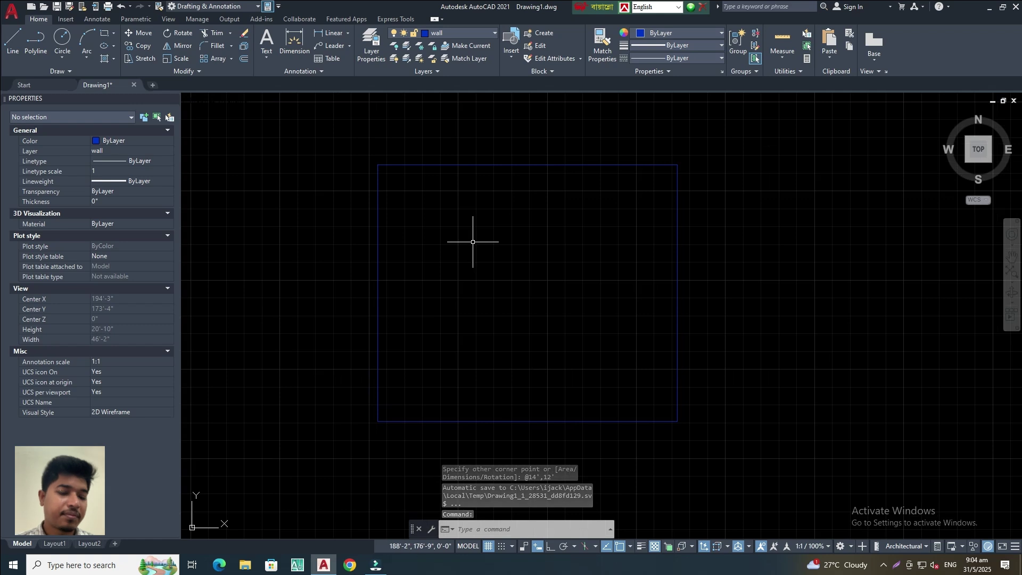
key("Return")
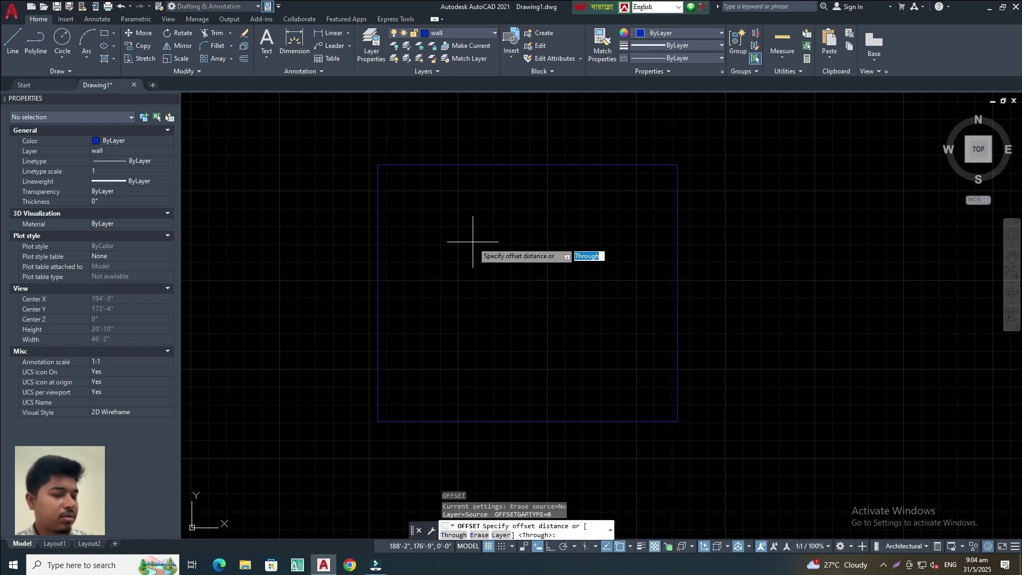
key("Return")
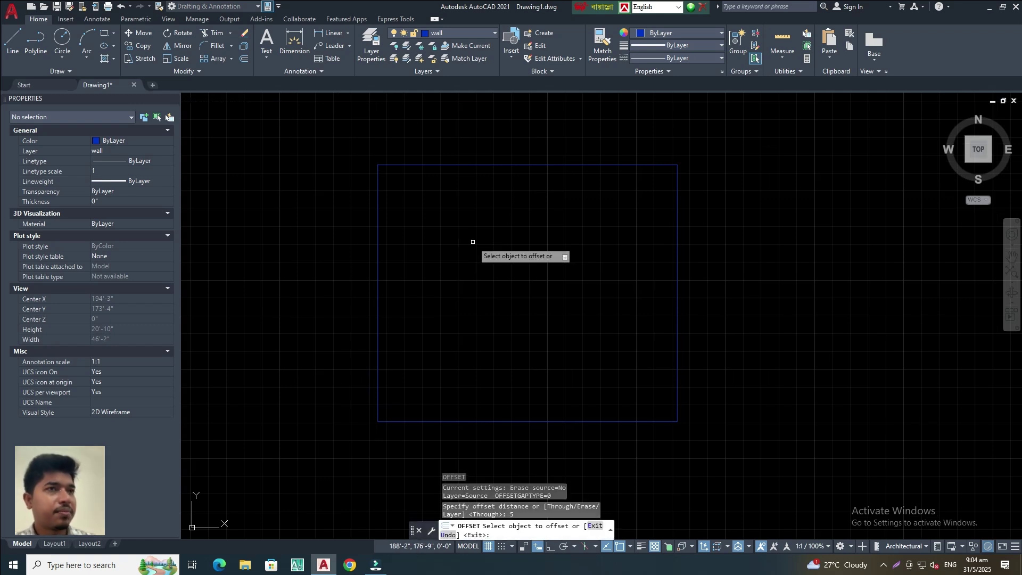
left_click(379, 262)
left_click(299, 270)
key("Return")
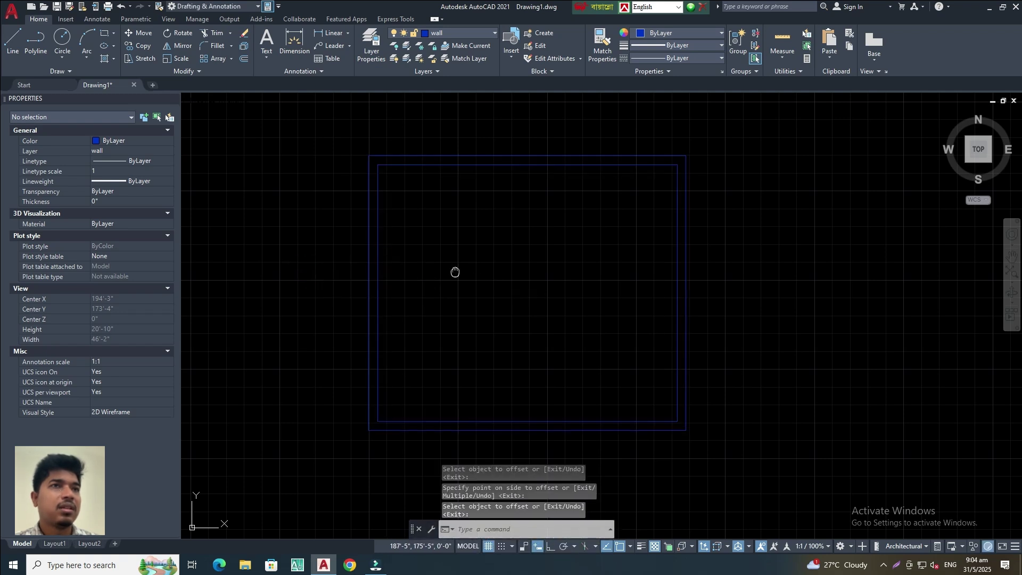
Step: Turn on the lineweight display for the drawing
scroll(680, 253, "up", 2)
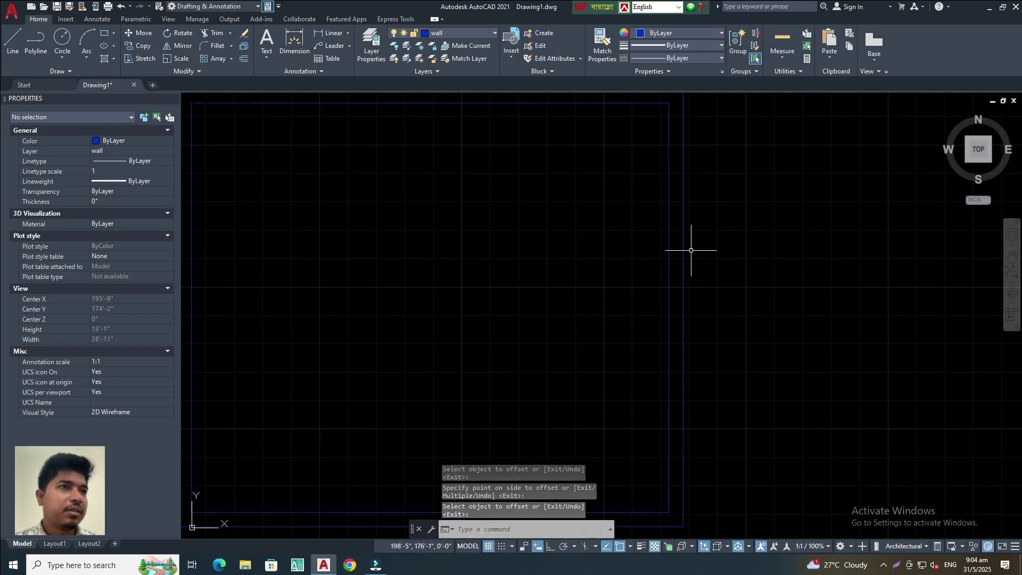
scroll(628, 250, "down", 2)
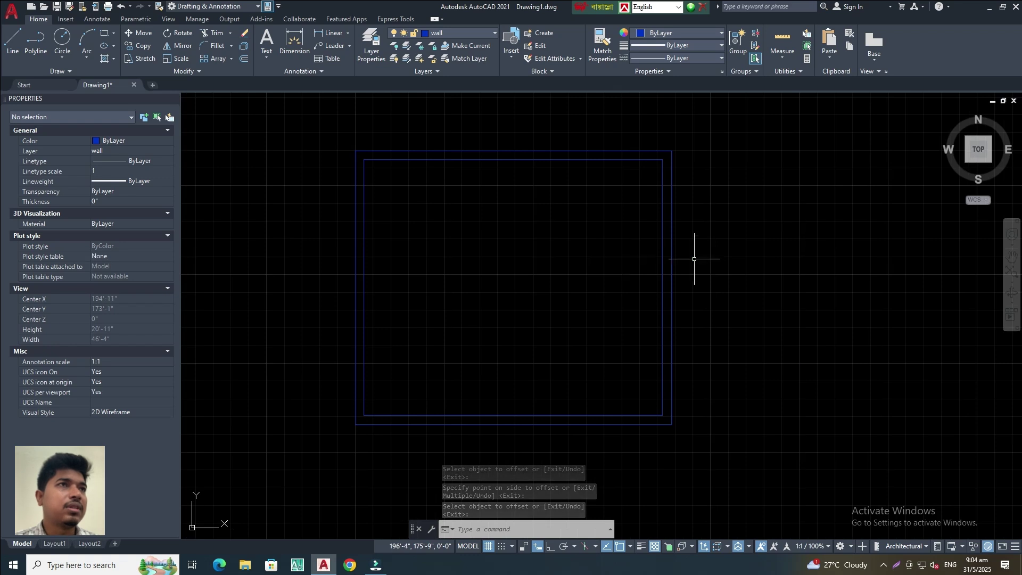
left_click(642, 547)
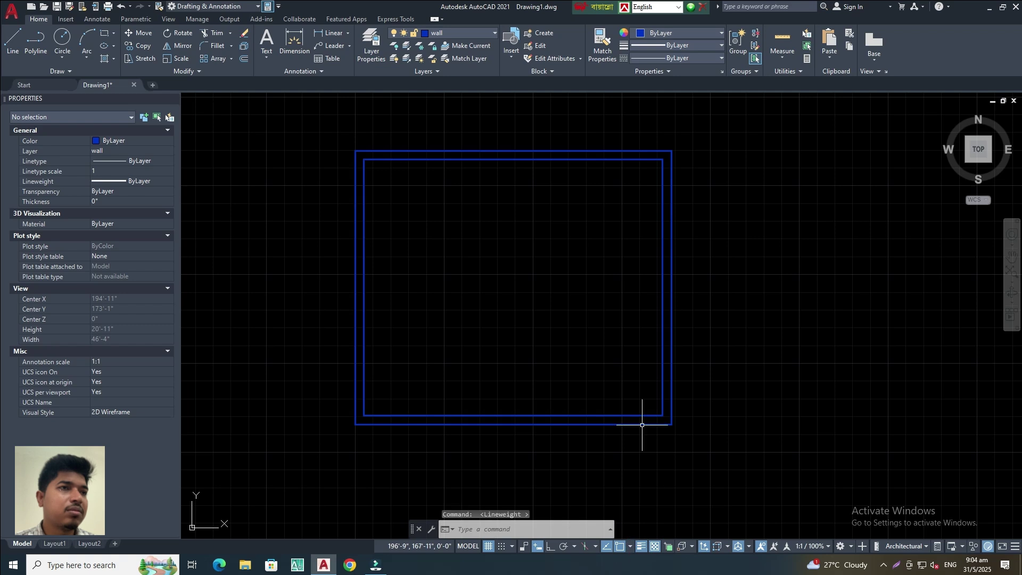
Step: Draw a 10" by 10" square inside the room on the wall layer
mouse_move(581, 304)
middle_mouse_down()
mouse_move(602, 308)
mouse_move(529, 305)
middle_mouse_up()
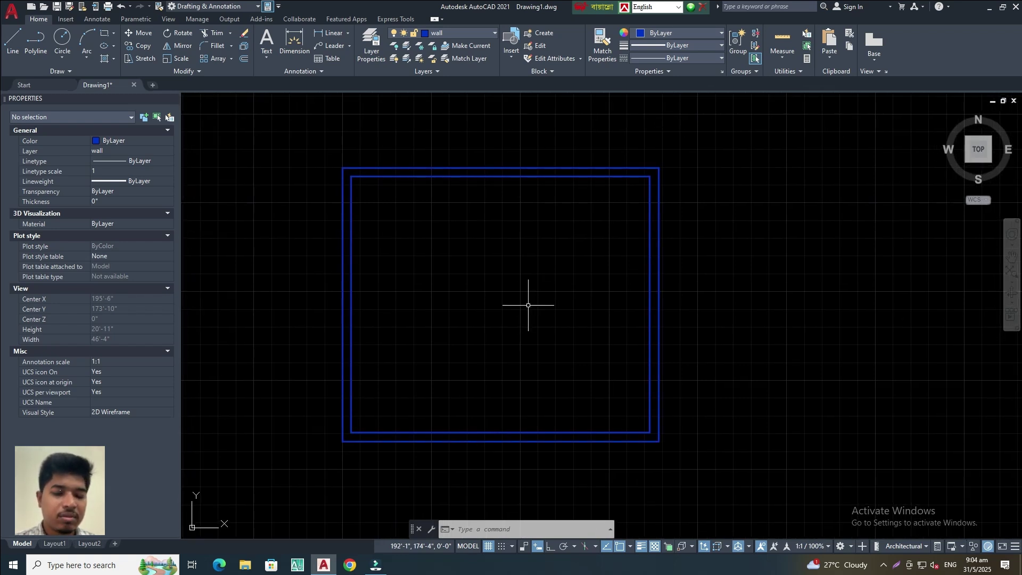
type("rec")
key("Return")
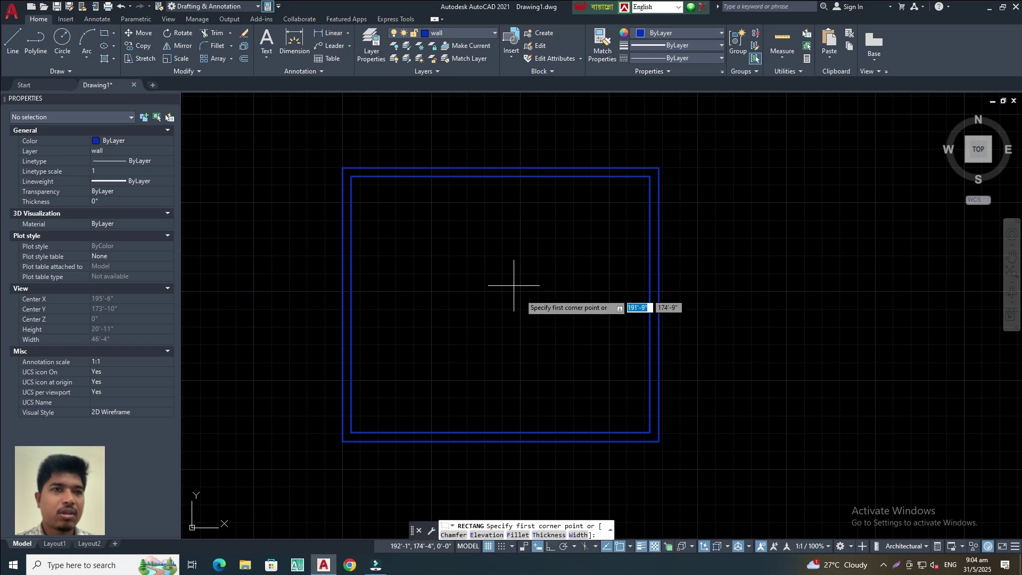
left_click(491, 260)
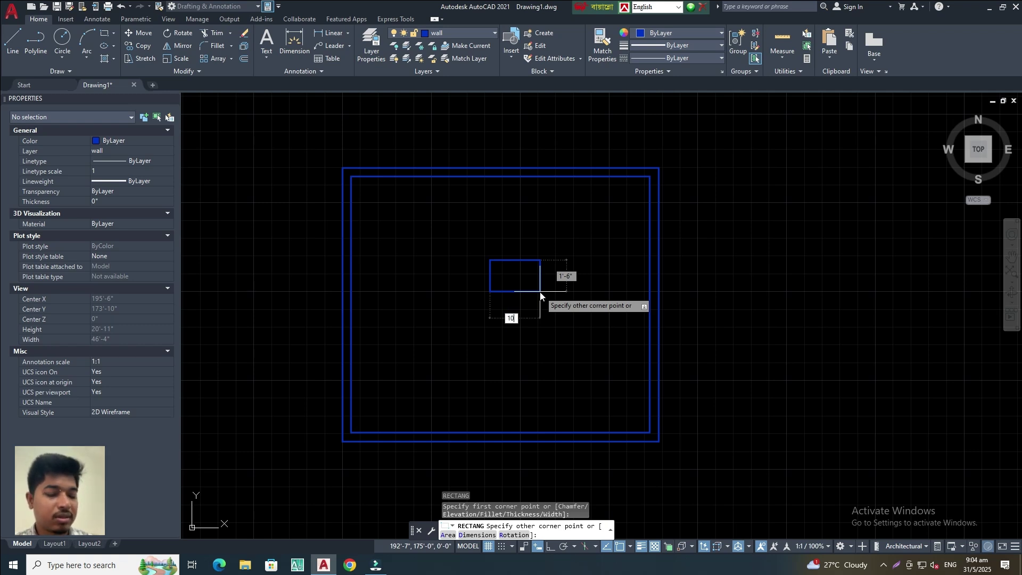
key("Tab")
key("Return")
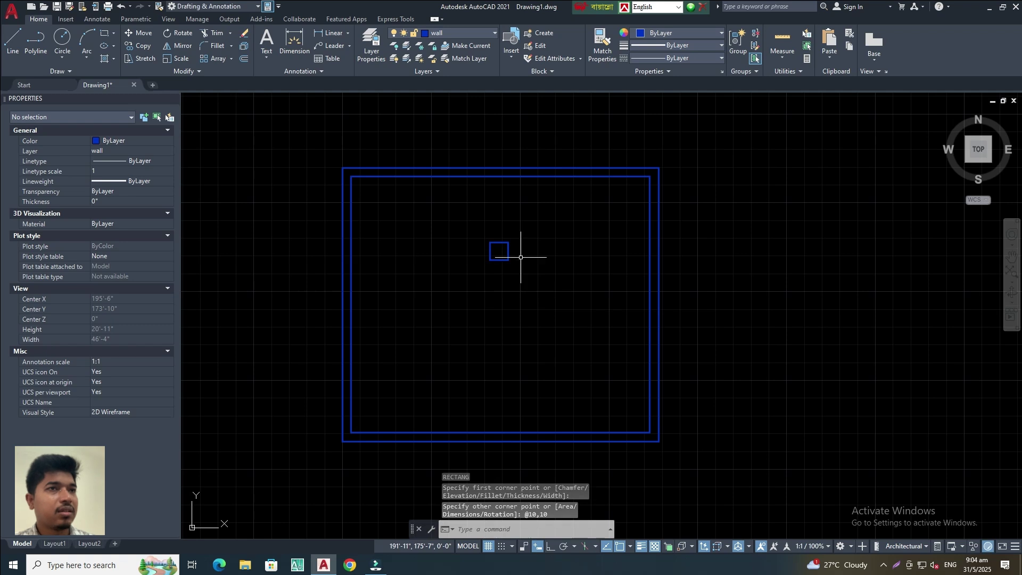
Step: Erase the small square drawn inside the room on the wall layer
left_click(524, 225)
left_click(486, 269)
type("e")
key("Return")
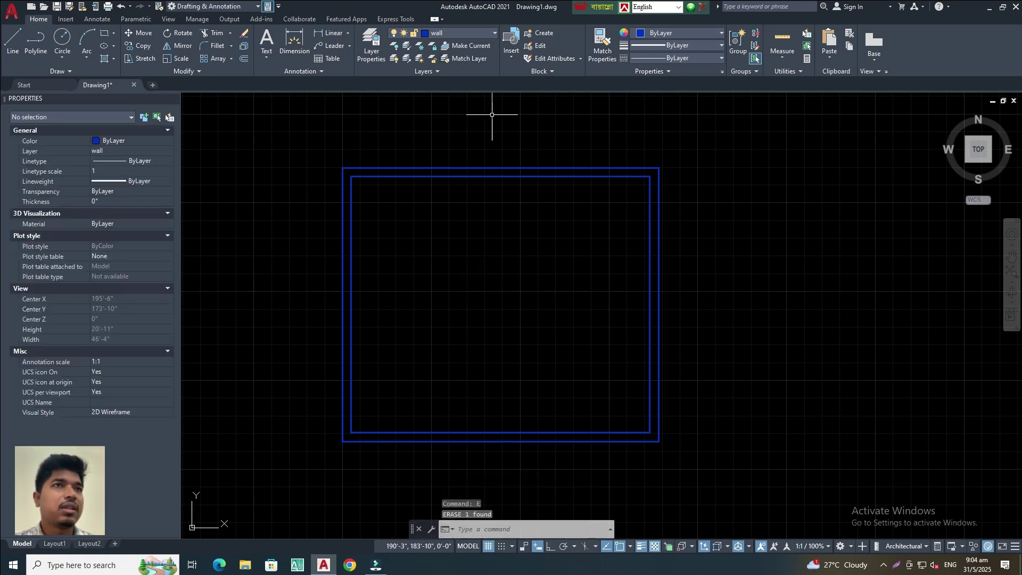
Step: Make the column layer current and draw a 10" by 10" column square inside the room
left_click(475, 33)
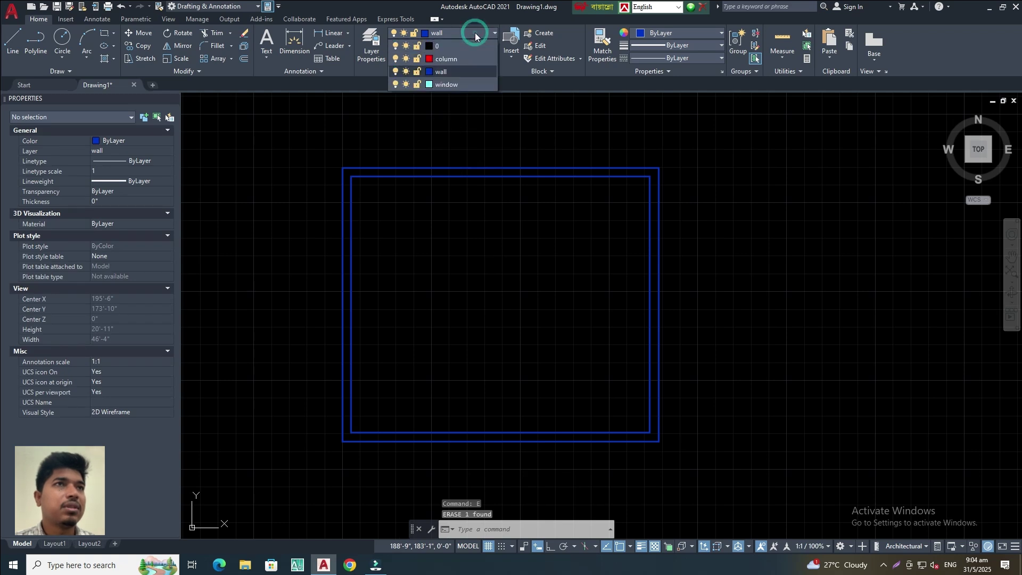
left_click(461, 60)
type("rec")
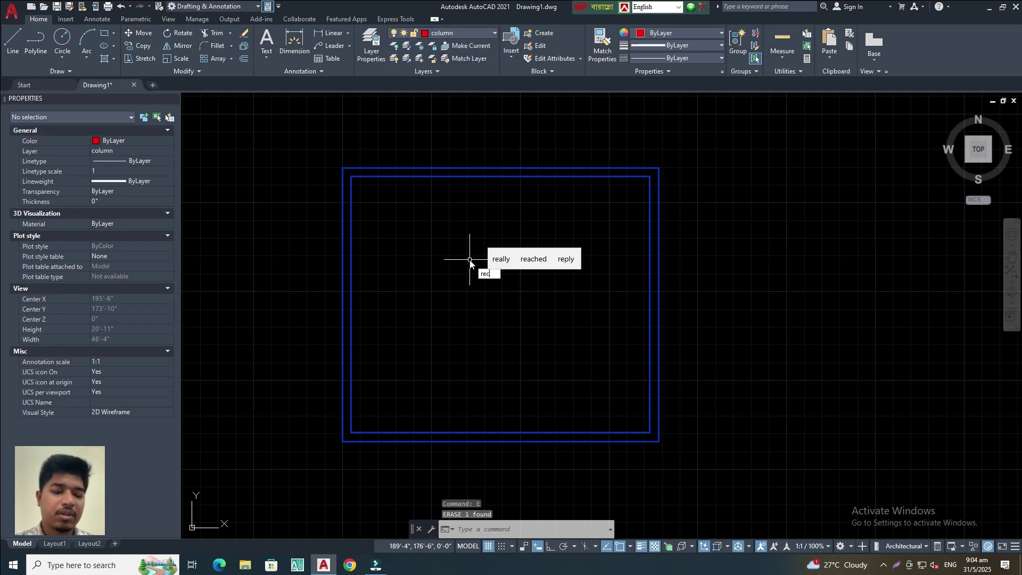
key("Return")
left_click(432, 252)
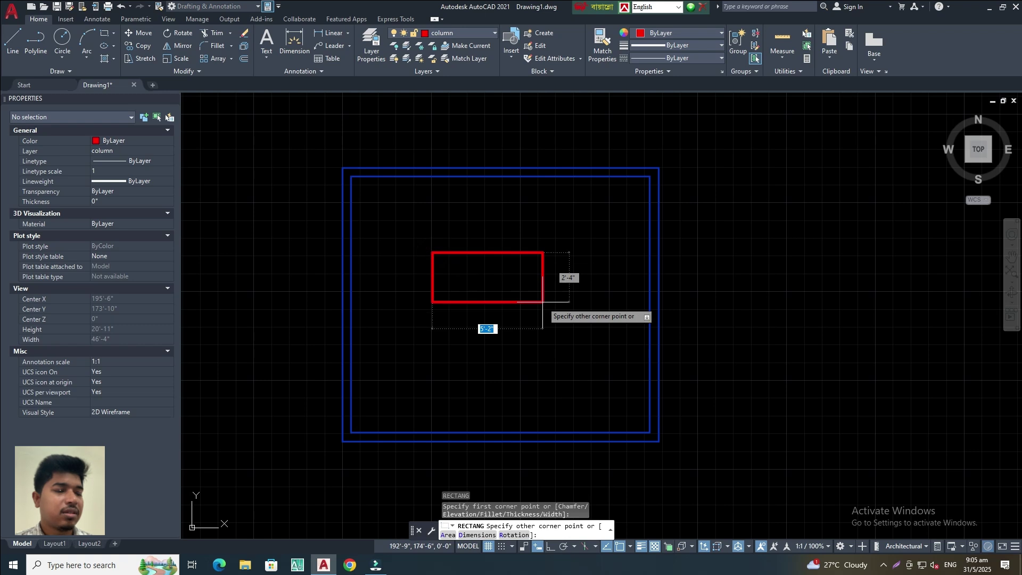
type("10,10")
key("Return")
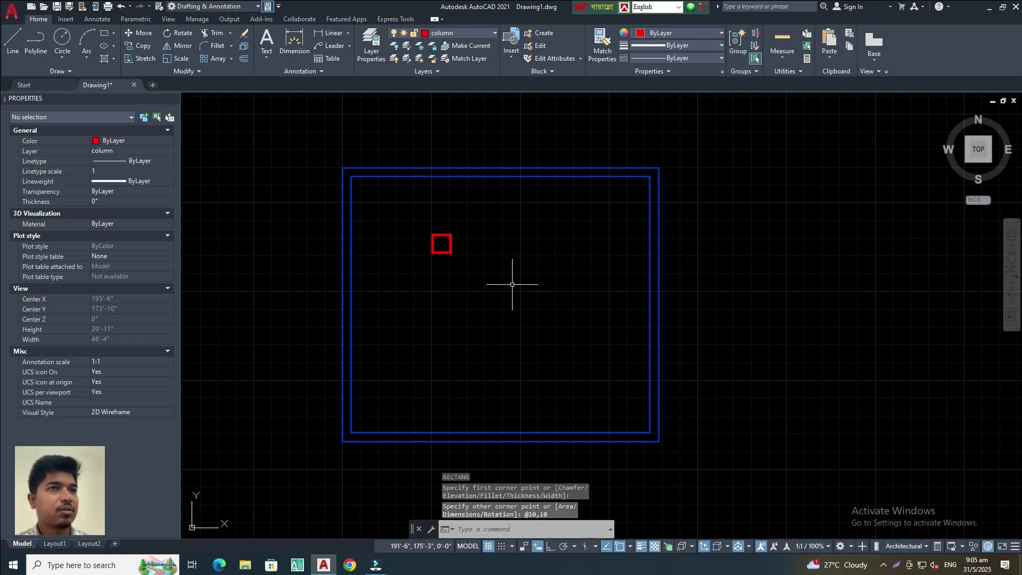
Step: Move the column square by its upper-left corner onto the outer wall's upper-left corner
left_click(477, 239)
left_click(420, 281)
type("m")
key("Return")
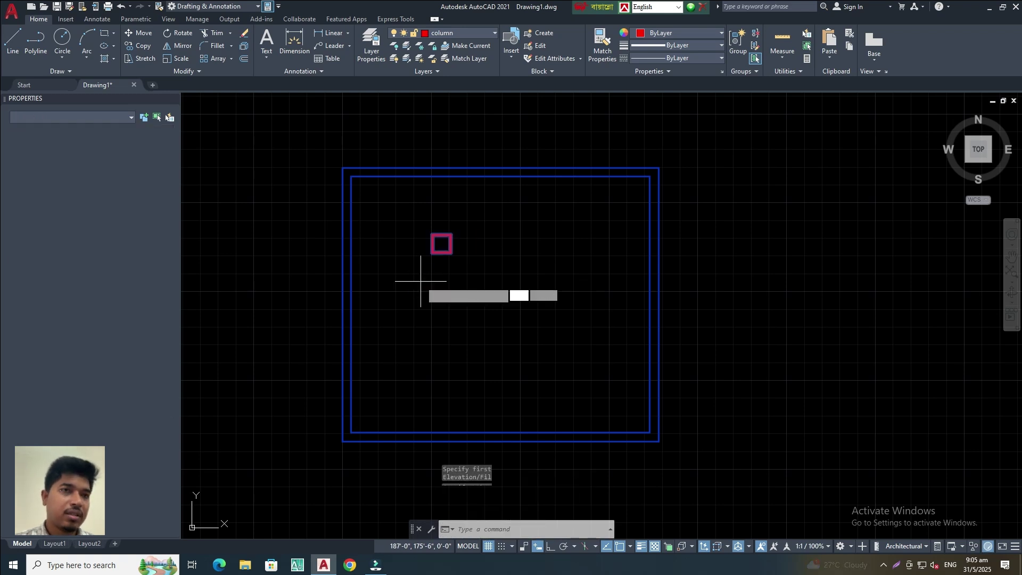
left_click(431, 234)
left_click(342, 169)
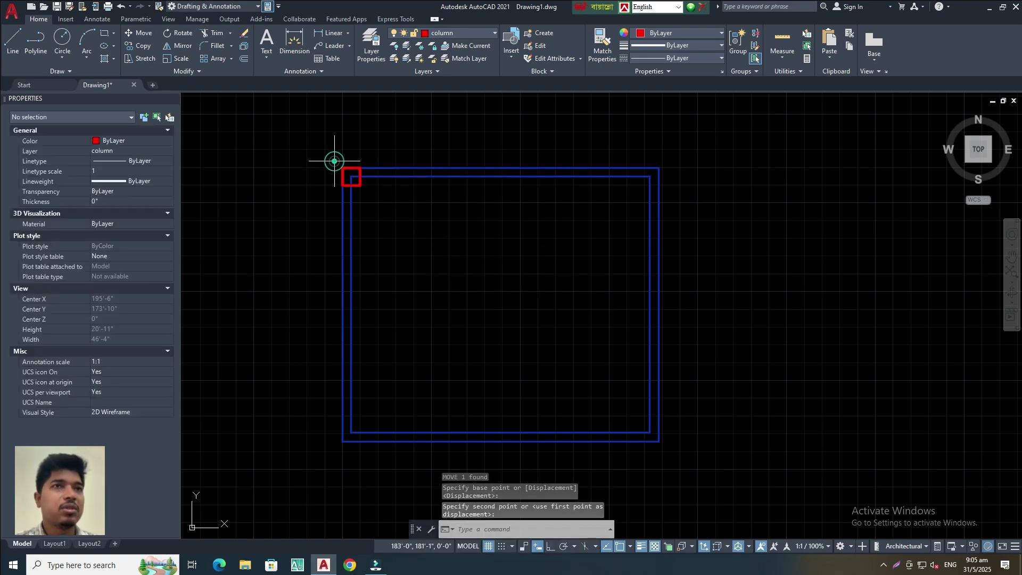
Step: Mirror the upper-left column across the room's vertical centerline, keeping the original
left_click(344, 169)
left_click(486, 244)
key("Escape")
left_click(188, 46)
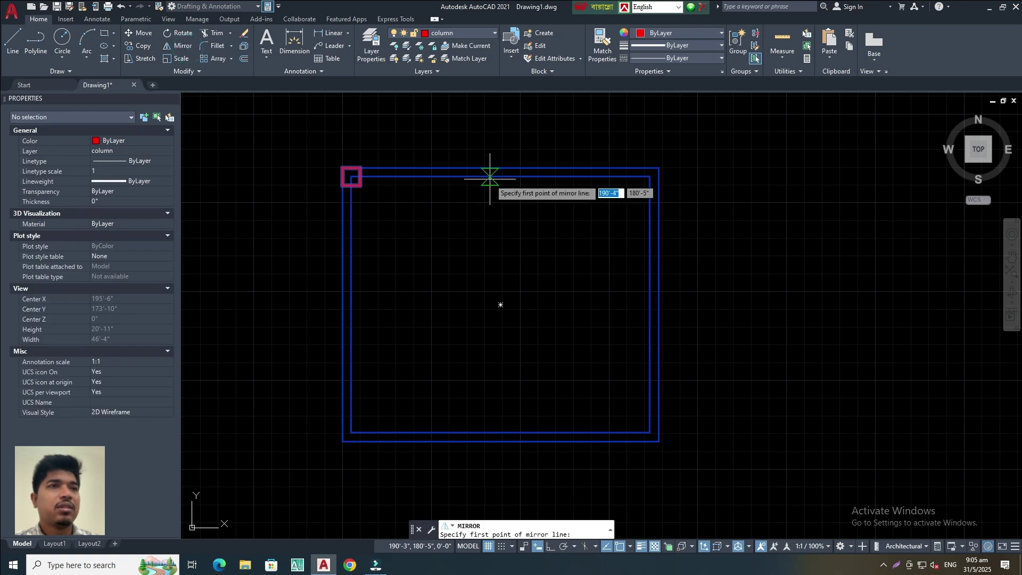
left_click(500, 176)
key("F8")
left_click(468, 258)
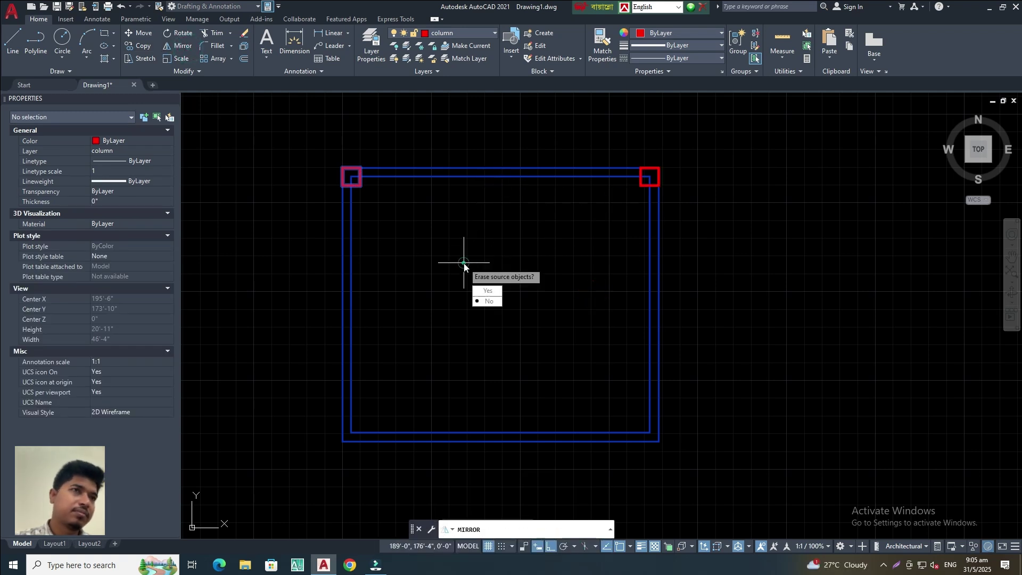
key("Return")
Step: Mirror both upper columns across the room's horizontal centerline to the lower corners, keeping the originals
left_click(311, 138)
left_click(730, 271)
key("Return")
left_click(501, 304)
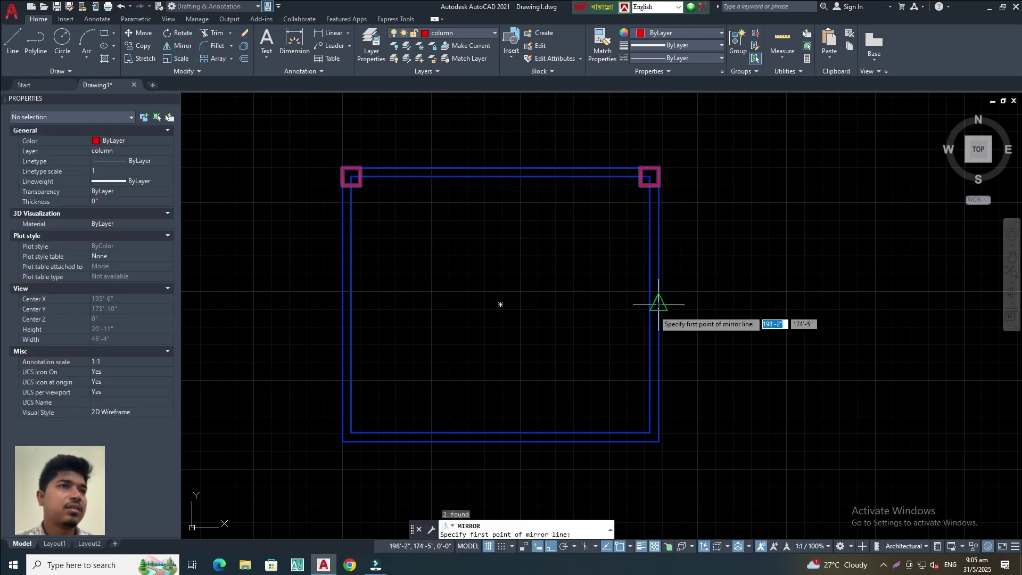
left_click(530, 286)
key("Return")
middle_click_drag(497, 303, 504, 298)
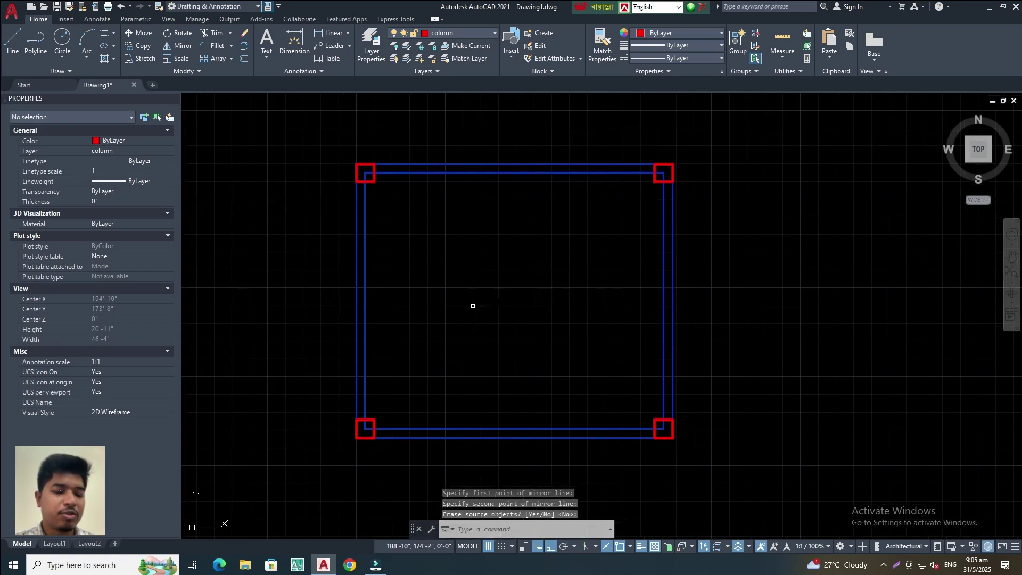
Step: Trim away the wall lines that run inside the four corner columns
type("tr")
key("Return")
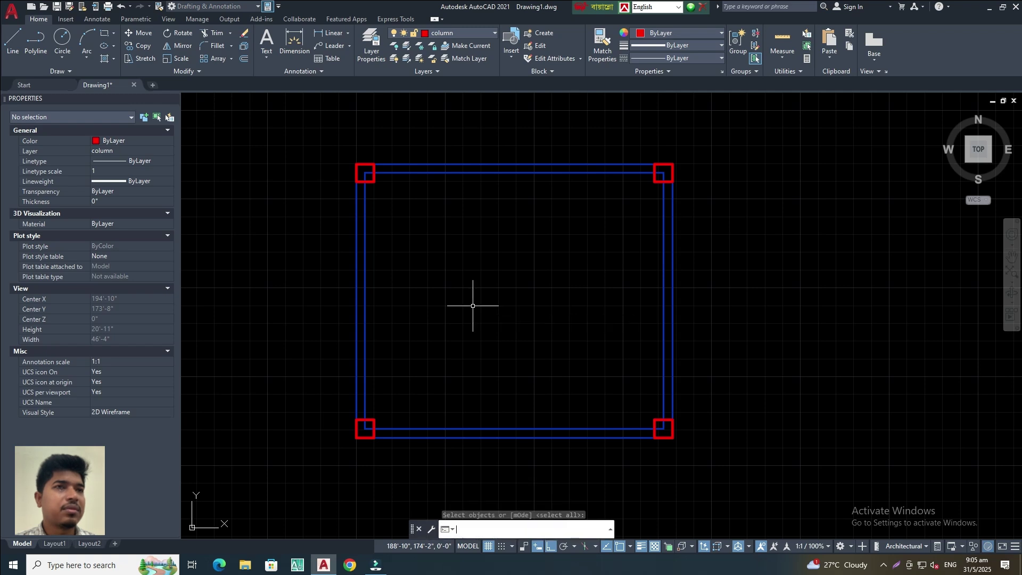
key("Return")
type("f")
key("Return")
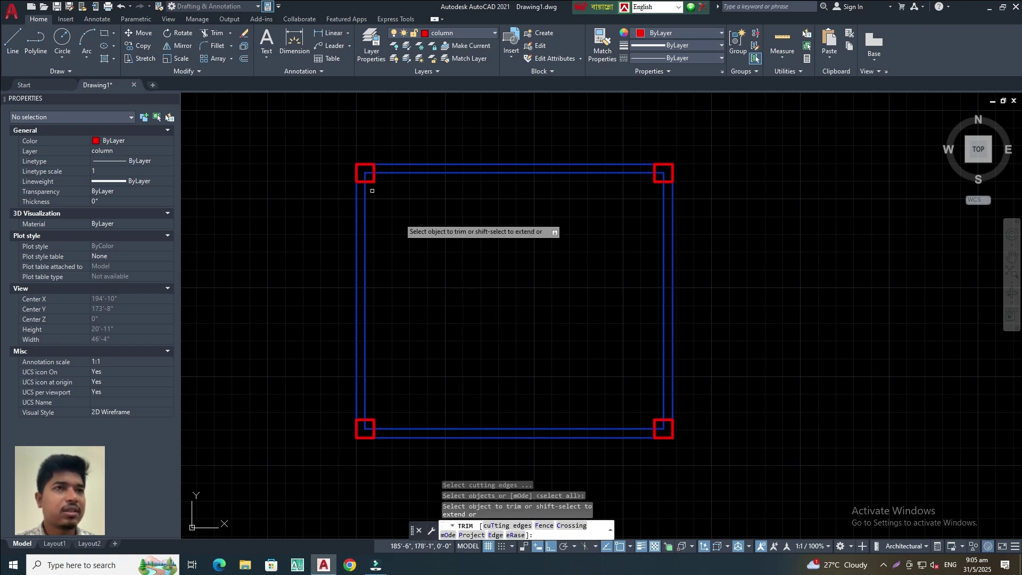
scroll(365, 181, "up", 5)
left_click(368, 169)
scroll(355, 197, "down", 5)
scroll(543, 201, "up", 5)
scroll(543, 208, "down", 5)
scroll(543, 354, "up", 5)
scroll(514, 326, "down", 5)
scroll(342, 313, "up", 5)
left_click(312, 310)
scroll(313, 310, "down", 6)
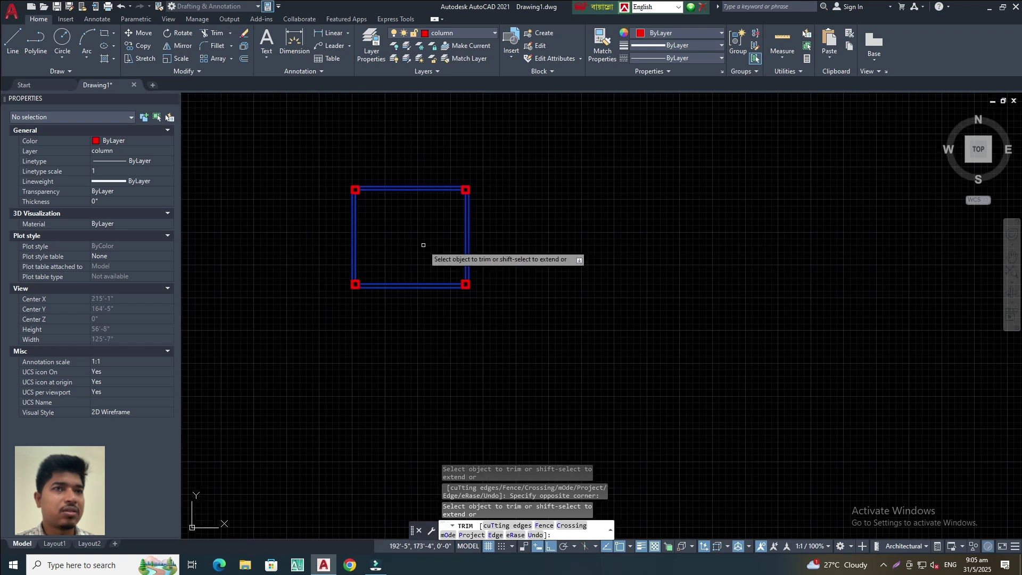
middle_click_drag(420, 243, 453, 257)
key("Return")
Step: Draw a short line across the thickness of the right wall at its midpoint
scroll(447, 247, "up", 4)
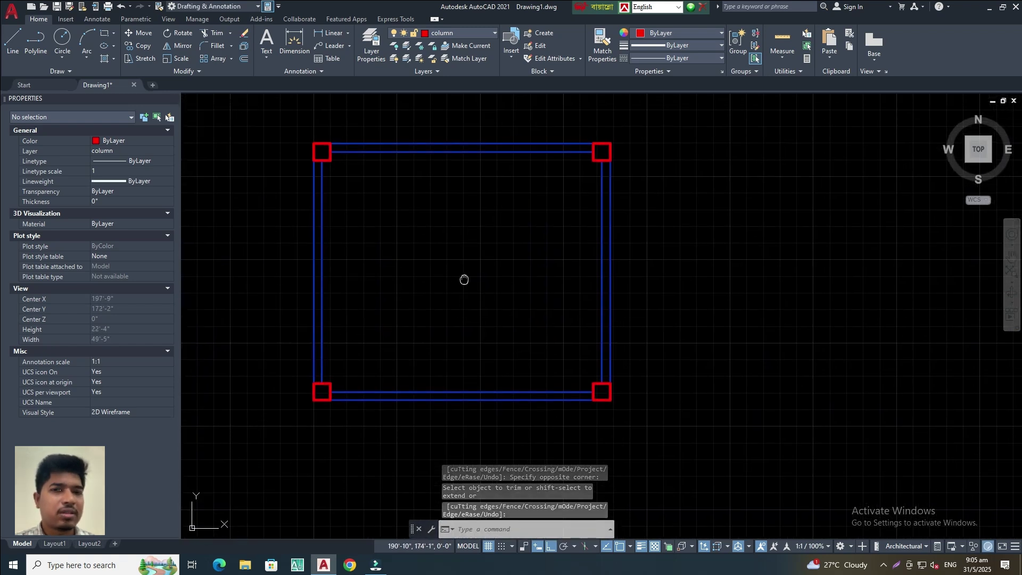
scroll(472, 280, "down", 2)
scroll(473, 282, "up", 2)
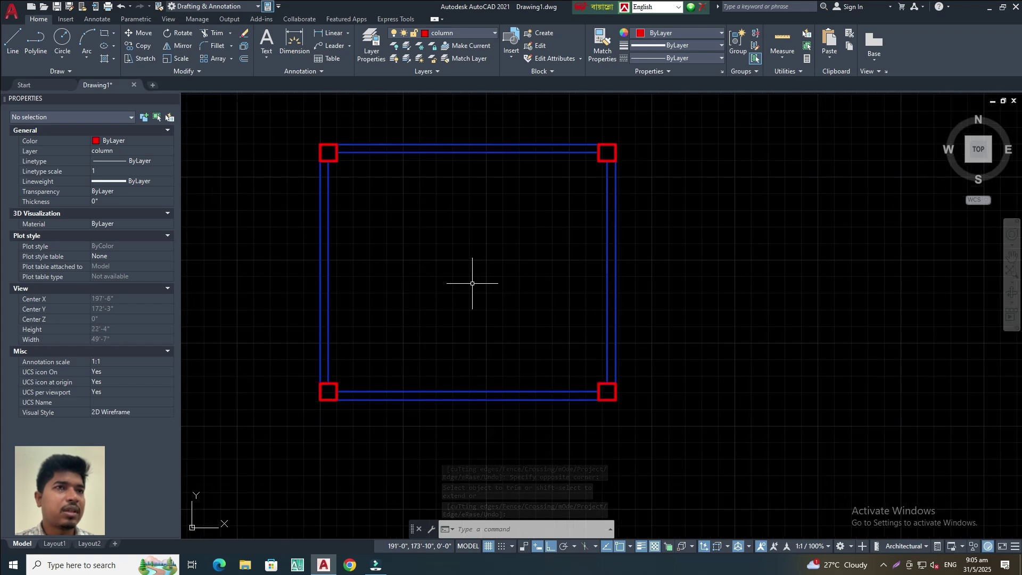
middle_click_drag(472, 283, 481, 290)
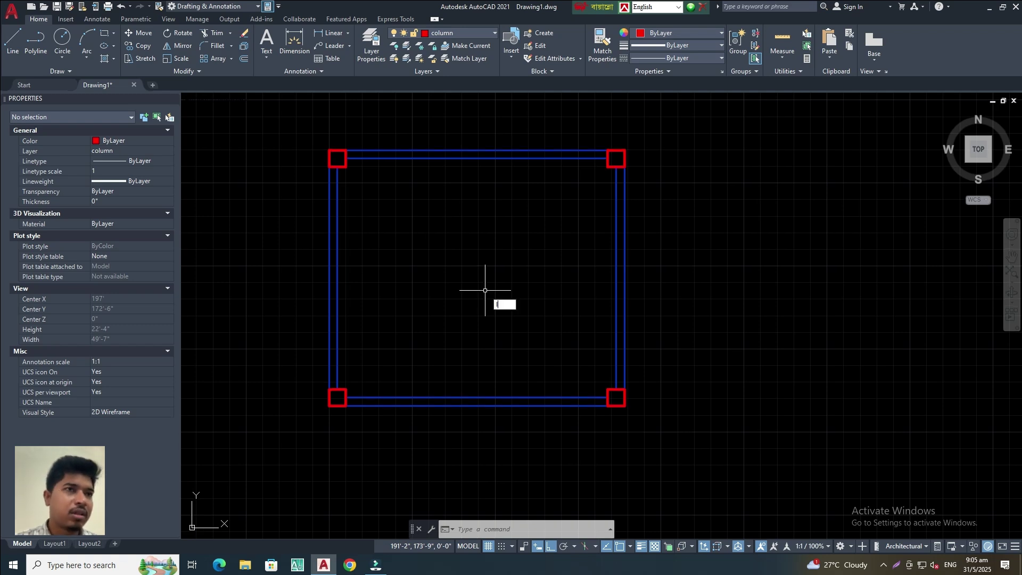
key("Return")
left_click(617, 277)
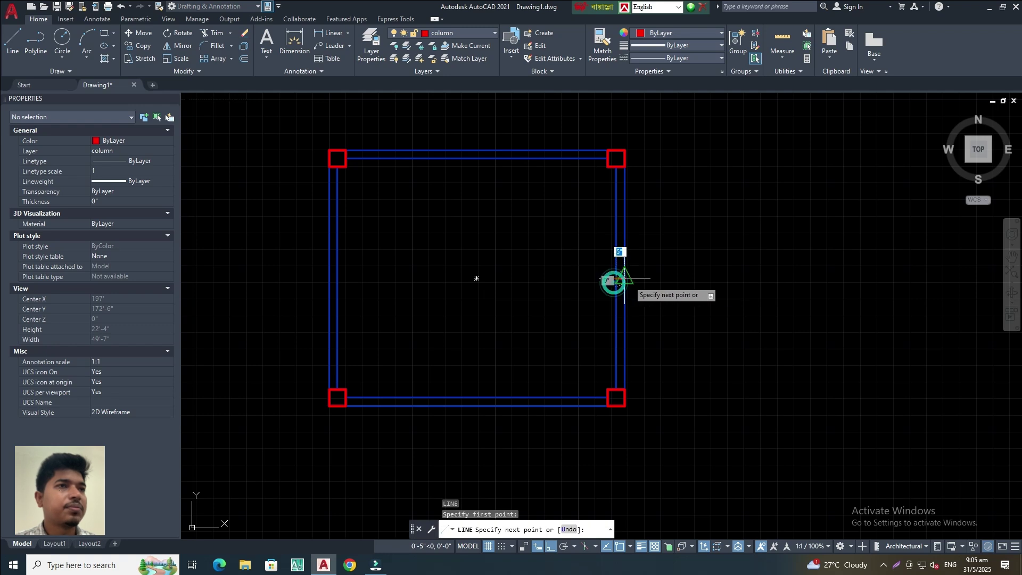
left_click(625, 278)
key("Escape")
Step: Copy the right wall's midpoint cross line 30" upward and 30" downward
left_click_drag(587, 261, 662, 305)
left_click(662, 304)
left_click(661, 288)
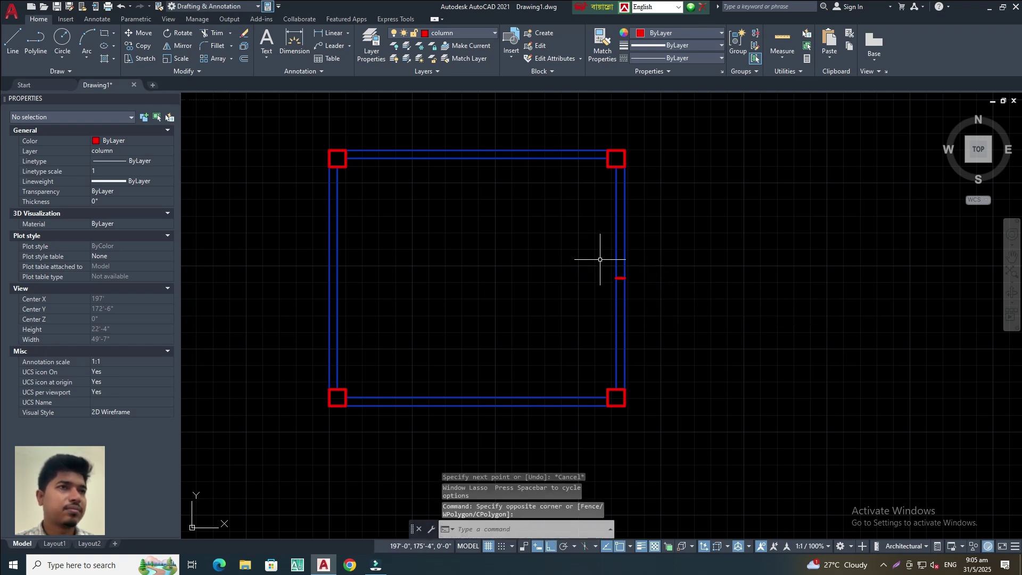
left_click(600, 259)
left_click(679, 312)
scroll(650, 279, "up", 2)
middle_click_drag(650, 278, 635, 303)
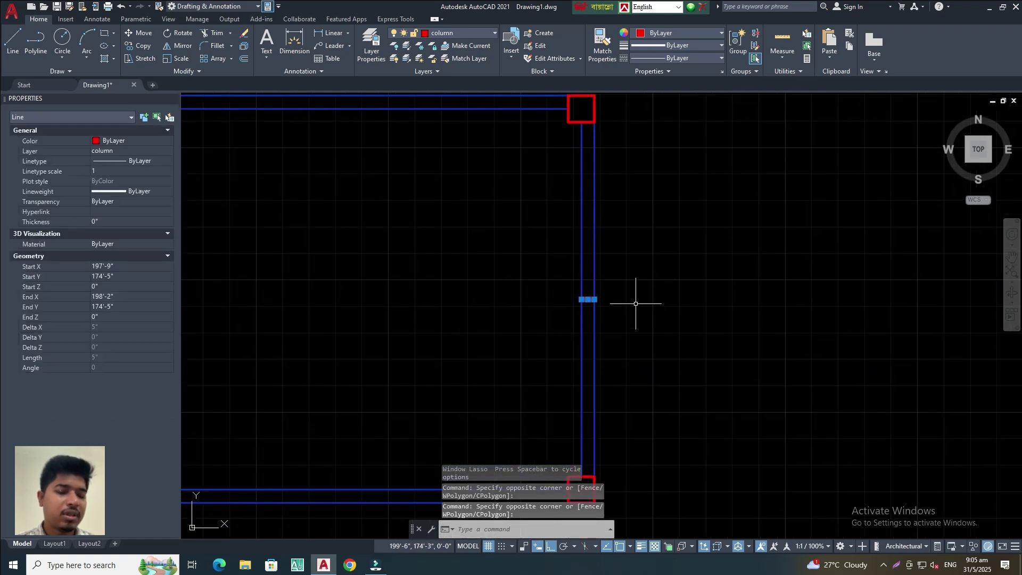
left_click(144, 45)
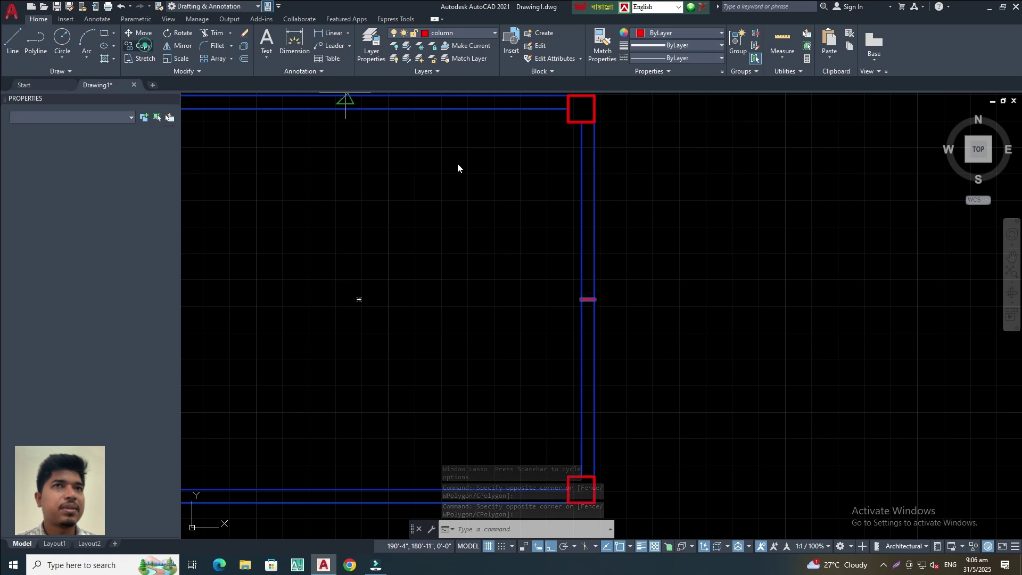
left_click(687, 322)
type("30")
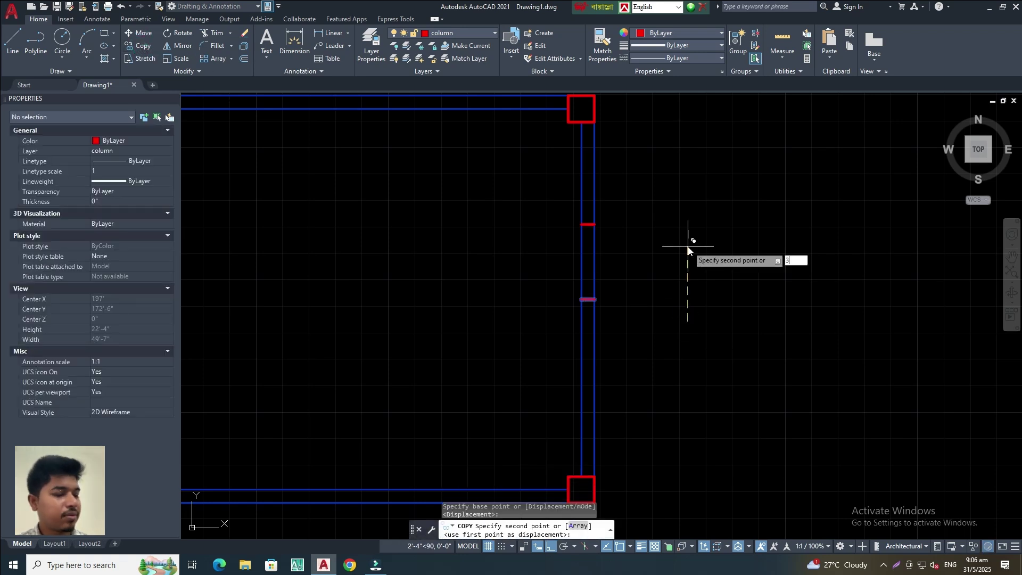
key("Return")
type("30")
key("Return")
key("Return")
Step: Trim both right wall lines between the upper and middle cross lines, then extend the lower parts back up to the upper cross line
middle_click_drag(653, 323, 652, 297)
type("tr")
key("Return")
left_click(629, 223)
left_click(529, 246)
left_click(614, 288, "shift")
left_click(537, 299, "shift")
Step: Trim both right wall lines between the middle and lower cross lines, then extend the separated pieces down to the lower cross line
left_click(613, 301)
left_click(554, 321)
left_click(622, 260, "shift")
left_click(539, 260, "shift")
key("Escape")
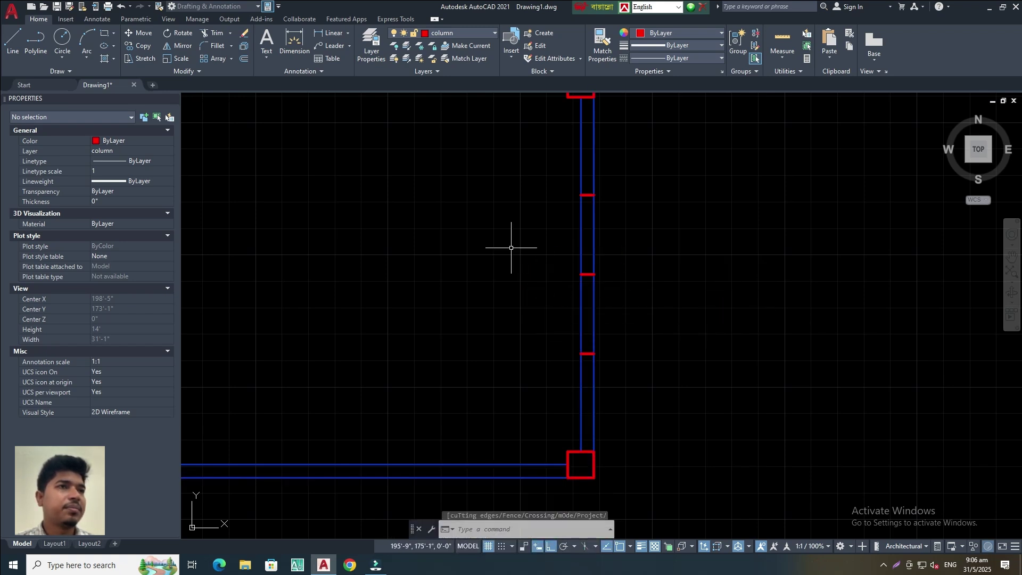
Step: Erase the middle cross line in the right wall, keeping the upper and lower ones
left_click(514, 244)
left_click(644, 291)
type("e")
key("Return")
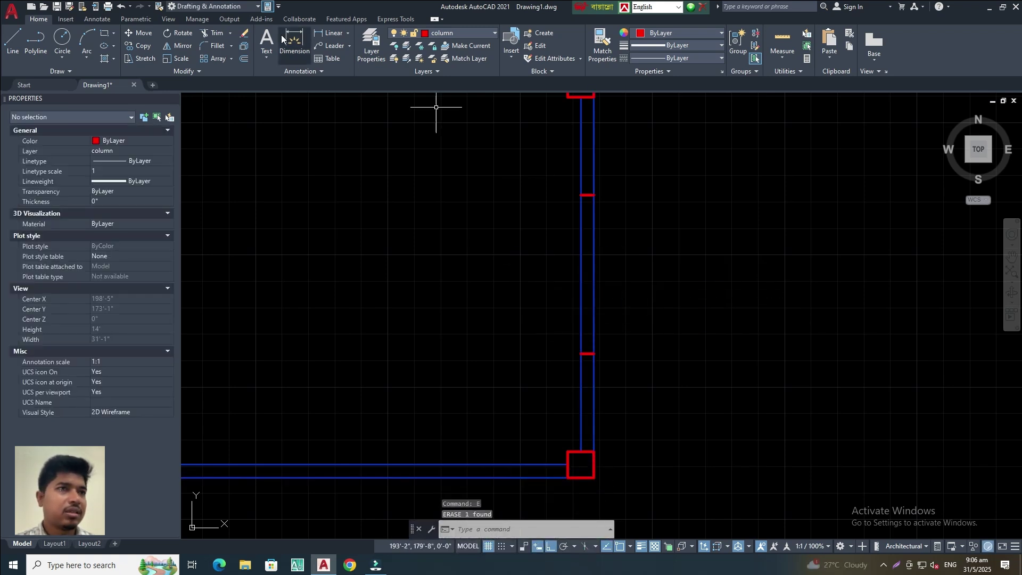
left_click(371, 47)
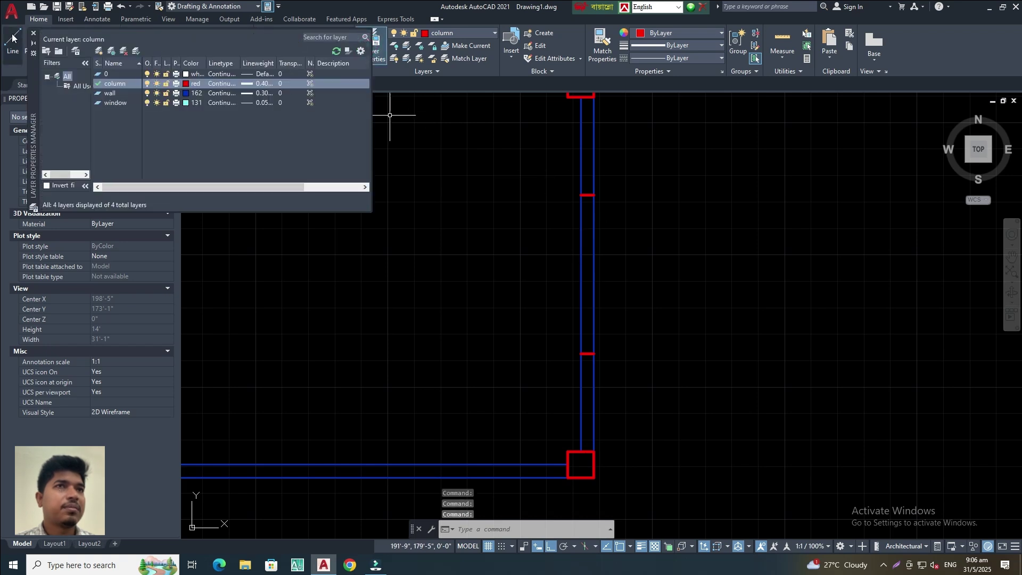
left_click(33, 33)
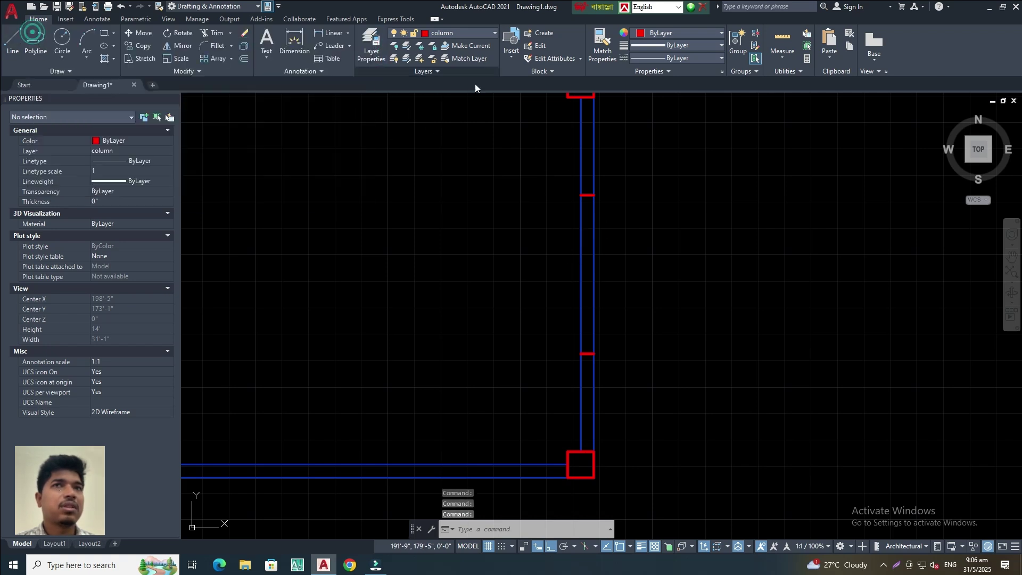
left_click(596, 51)
left_click(593, 169)
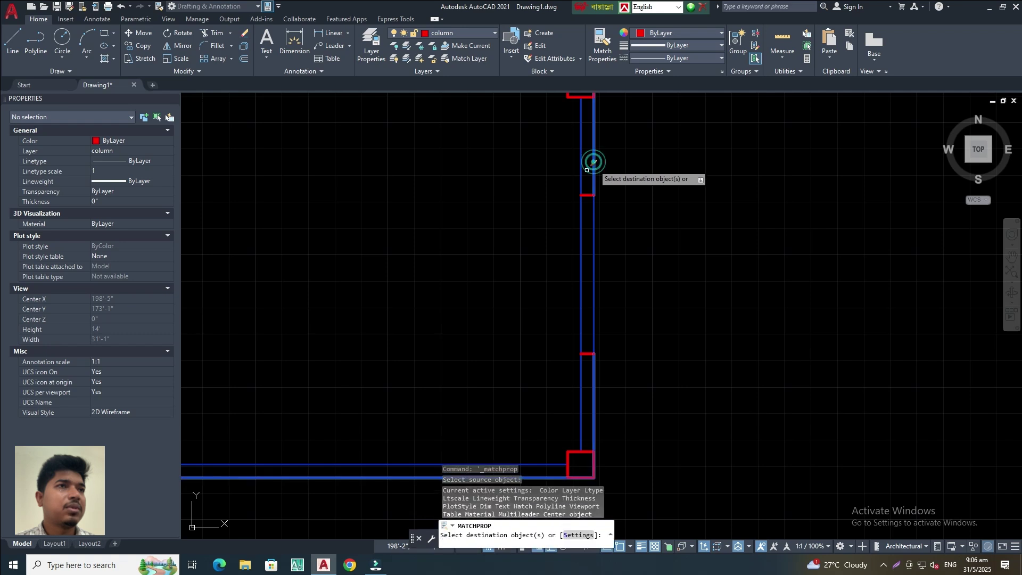
key("Escape")
key("Escape")
key("Escape")
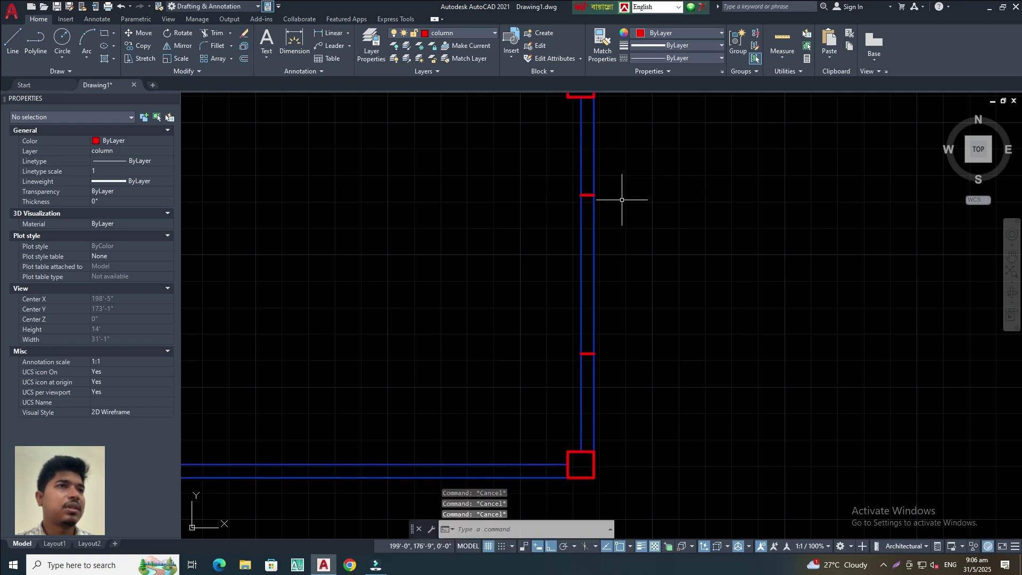
Step: Change the two remaining cross lines in the right wall to the wall layer
left_click(558, 175)
left_click(660, 212)
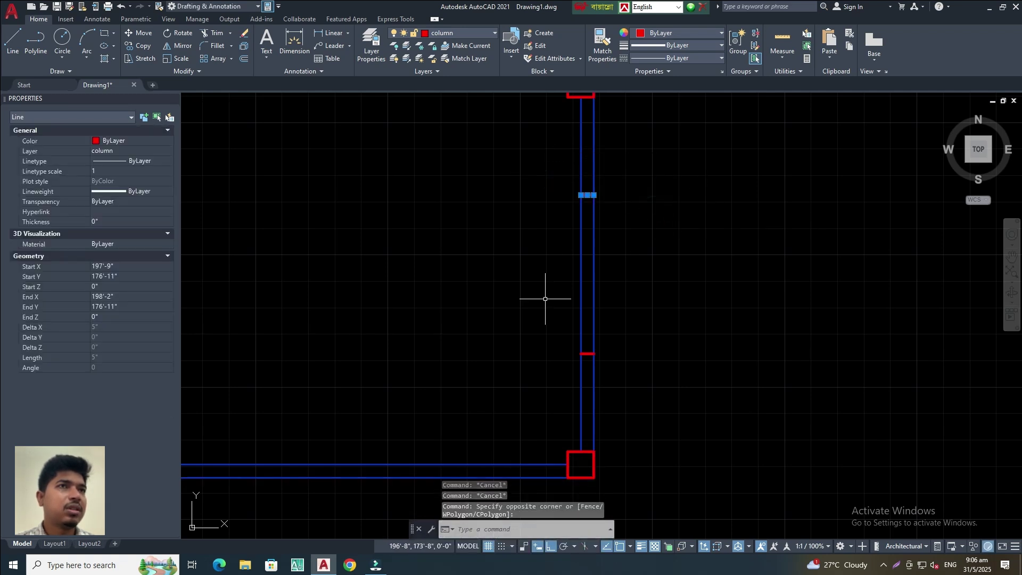
left_click(554, 313)
left_click(703, 371)
left_click(424, 36)
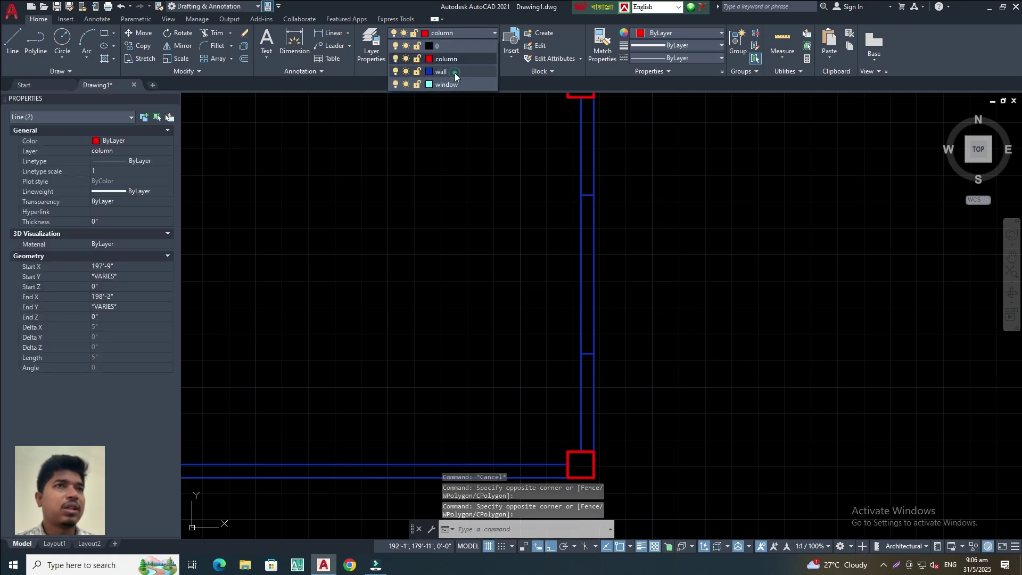
left_click(455, 73)
key("Escape")
key("Escape")
Step: Change the two wall segments between the cross lines in the right wall to the window layer, then erase them
left_click(605, 283)
left_click(536, 296)
left_click(451, 33)
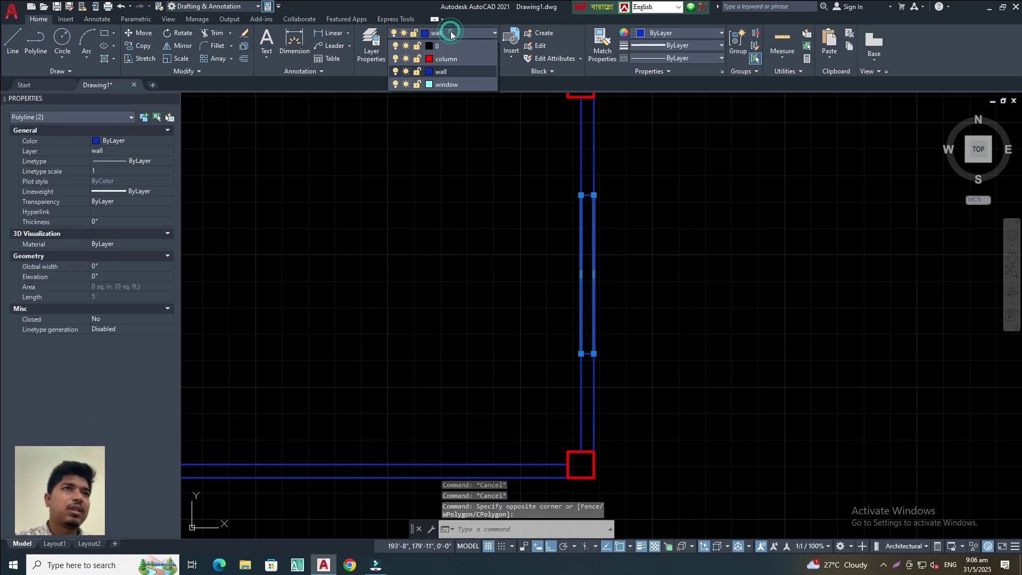
left_click(458, 84)
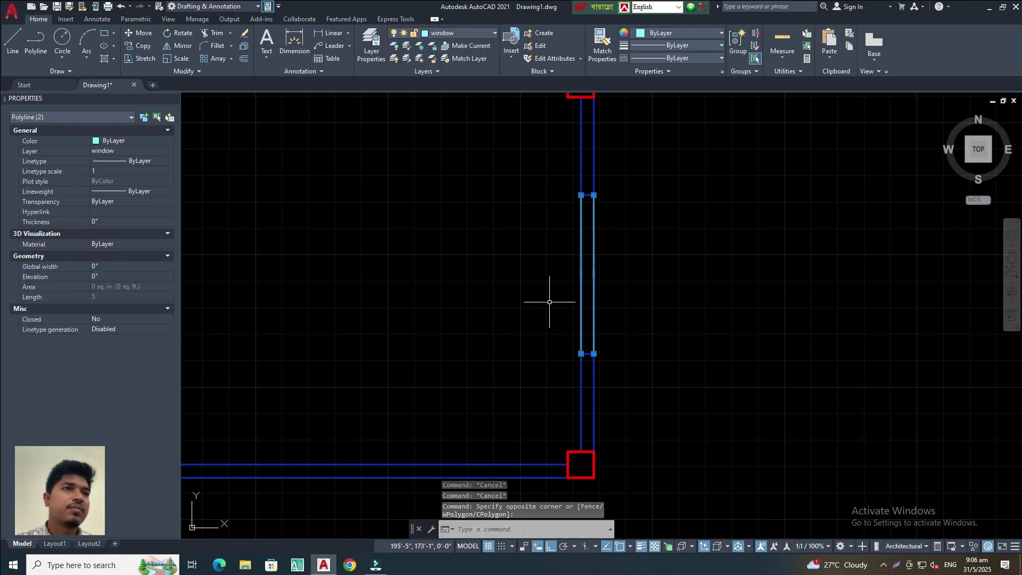
key("e")
key("Return")
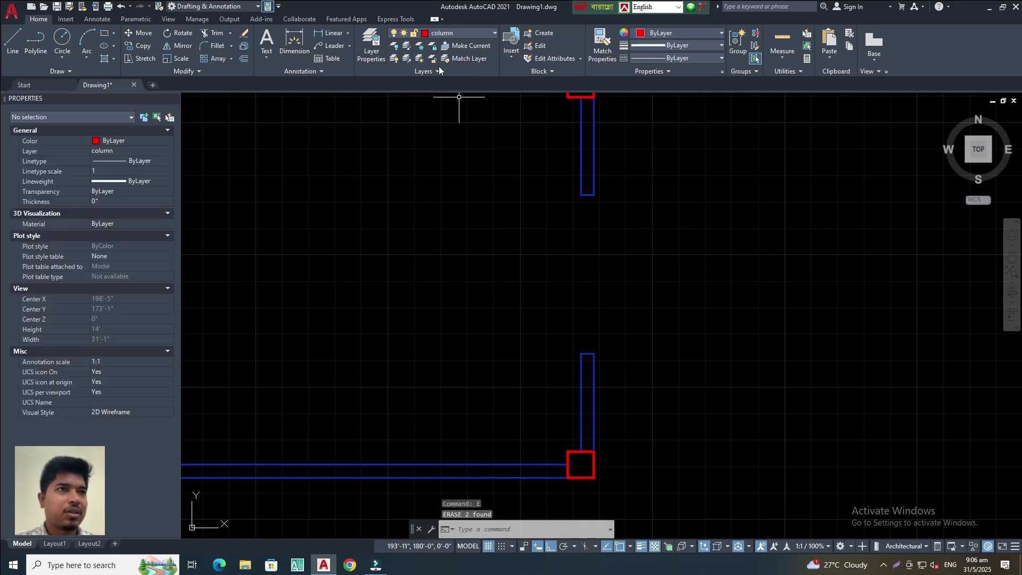
Step: Make the window layer current and draw window lines along both faces of the right wall opening, from the upper to the lower cross line
left_click(464, 33)
left_click(448, 81)
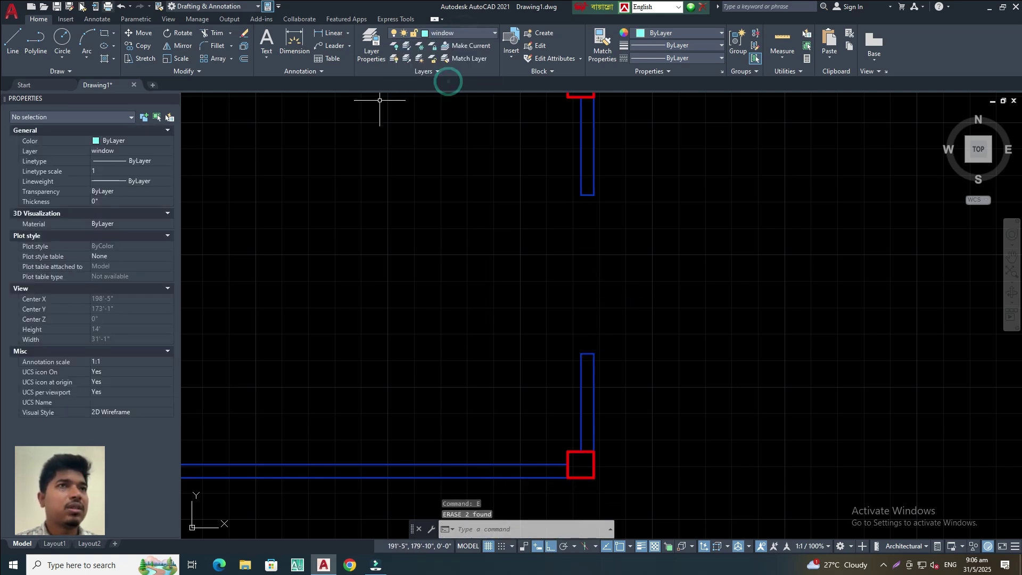
key("l")
key("Return")
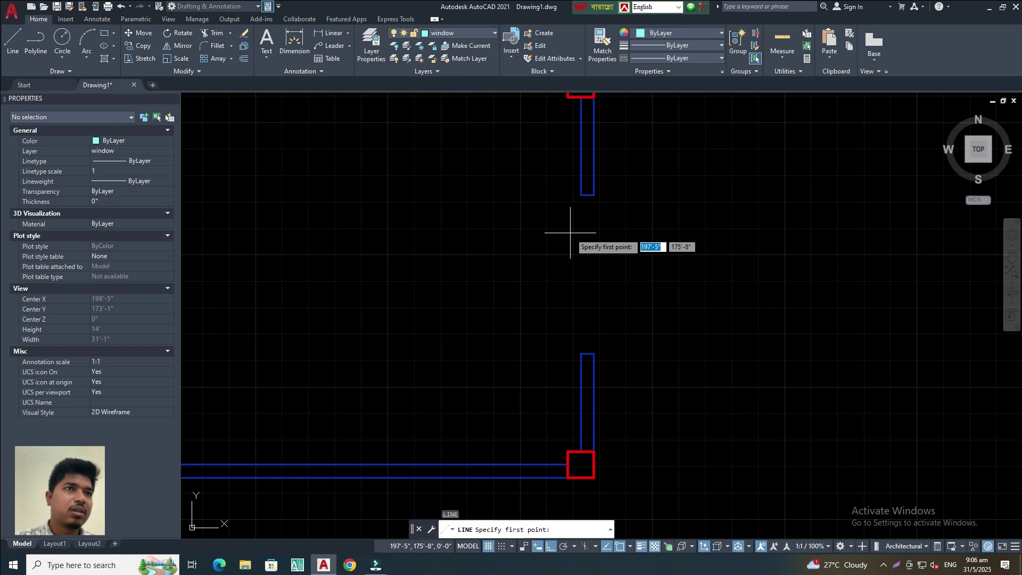
left_click(593, 195)
key("Escape")
key("Return")
left_click(581, 194)
left_click(581, 353)
key("Return")
Step: Offset both outer window lines in the right wall opening 2" inward to form the inner glass lines
middle_click_drag(598, 285, 571, 316)
key("Return")
type("2")
key("Return")
left_click(559, 311)
left_click(430, 319)
left_click(547, 313)
left_click(636, 313)
key("Return")
Step: Copy the right wall window, including its two end lines, horizontally into the middle of the room
middle_click_drag(520, 317, 564, 307)
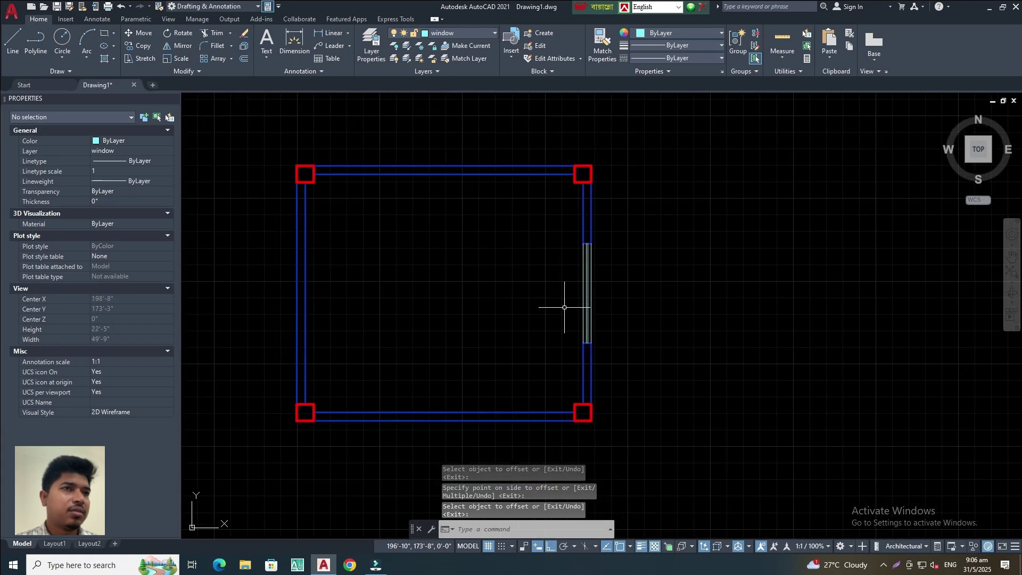
left_click(570, 235)
left_click(696, 371)
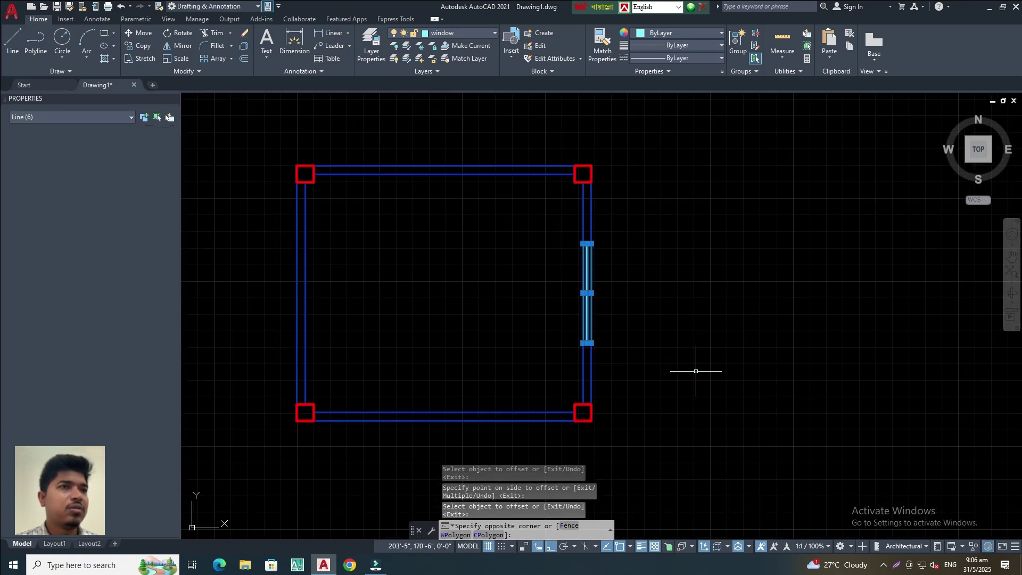
left_click(140, 45)
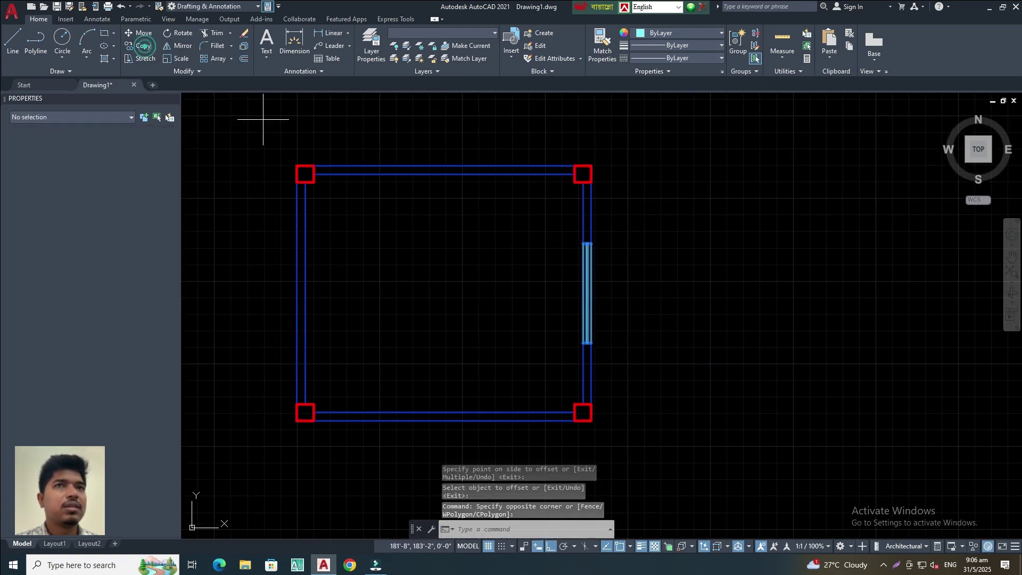
left_click(584, 306)
left_click(425, 294)
key("Return")
Step: Rotate the copied window inside the room by 90° so that it lies horizontally
left_click(408, 238)
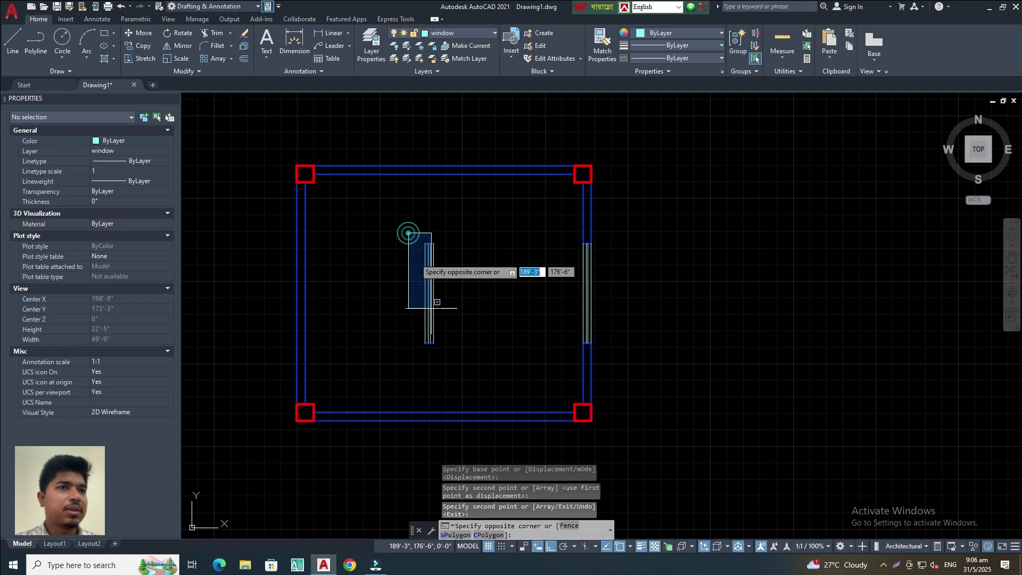
left_click(462, 369)
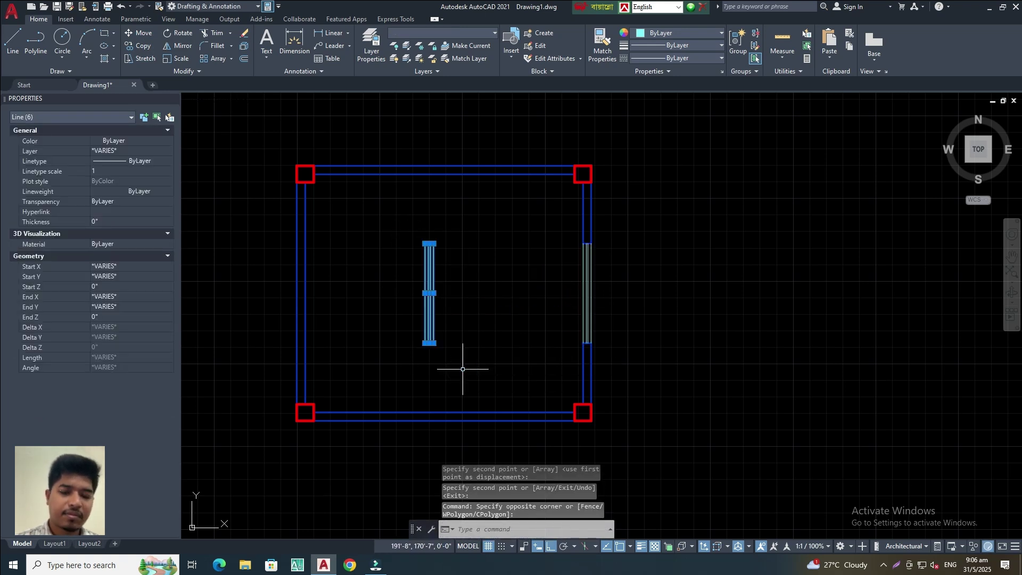
left_click(179, 33)
left_click(434, 292)
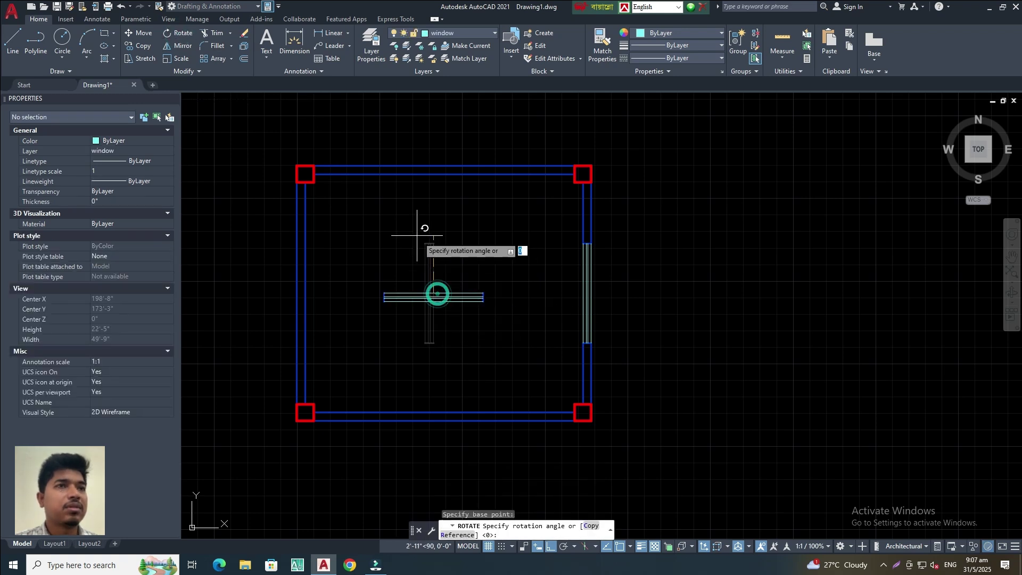
left_click(408, 221)
Step: Move the horizontal window from its centre to the midpoint of the top wall
left_click(369, 258)
left_click(547, 338)
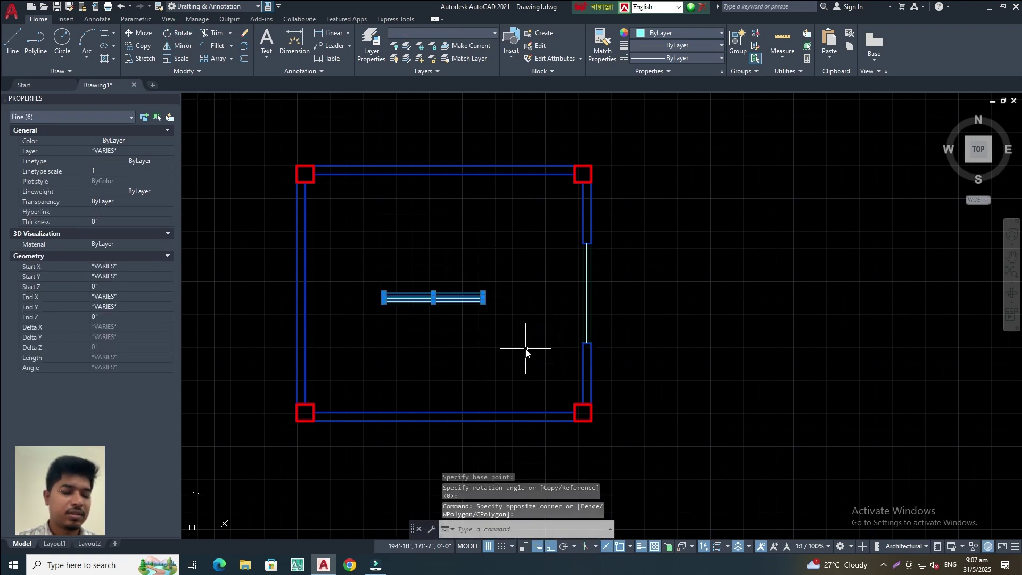
type("m")
key("Return")
left_click(433, 297)
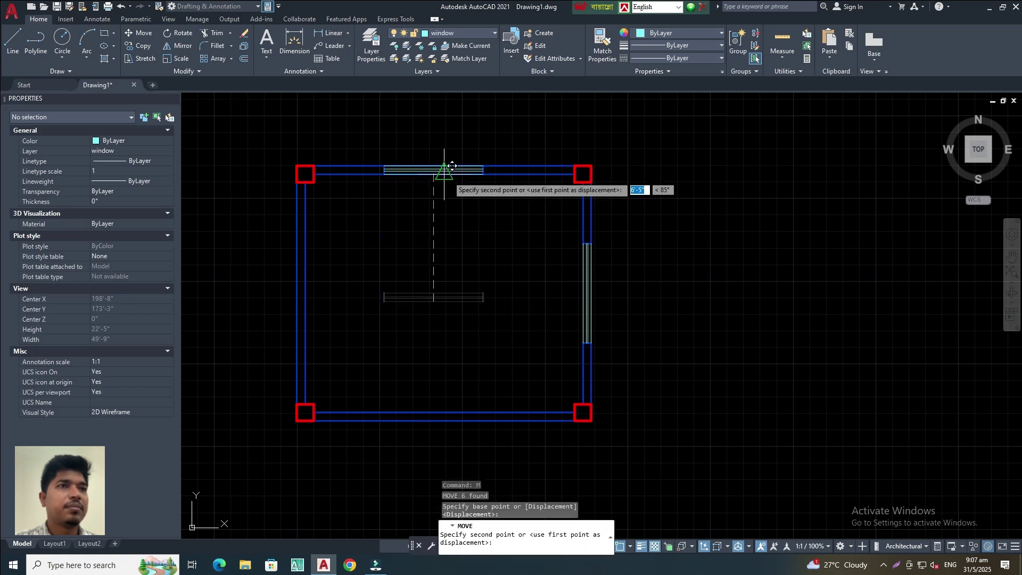
left_click(451, 166)
Step: Trim away the two wall lines that run between the end lines of the top wall window
middle_click_drag(458, 213, 476, 243)
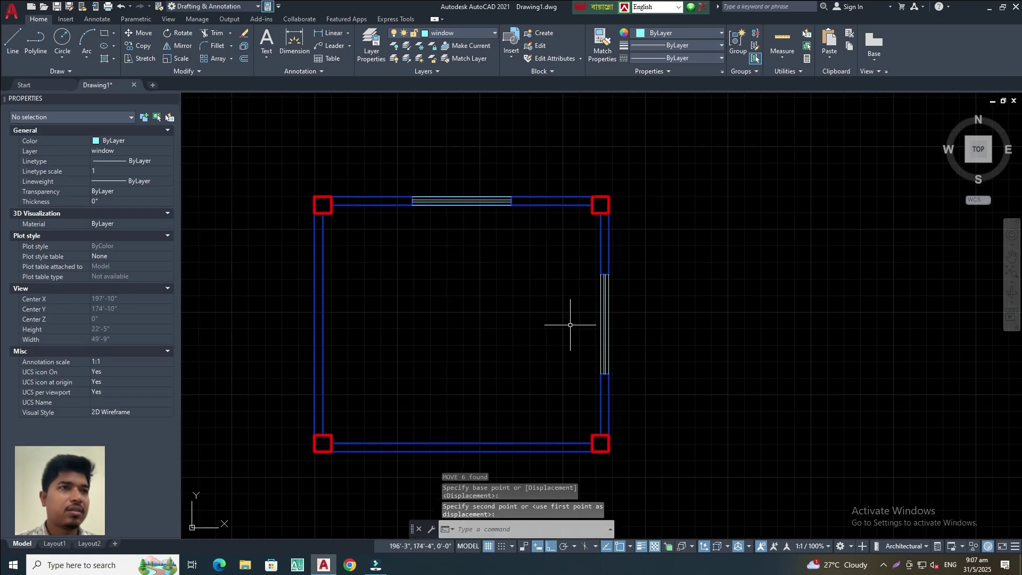
scroll(619, 340, "up", 4)
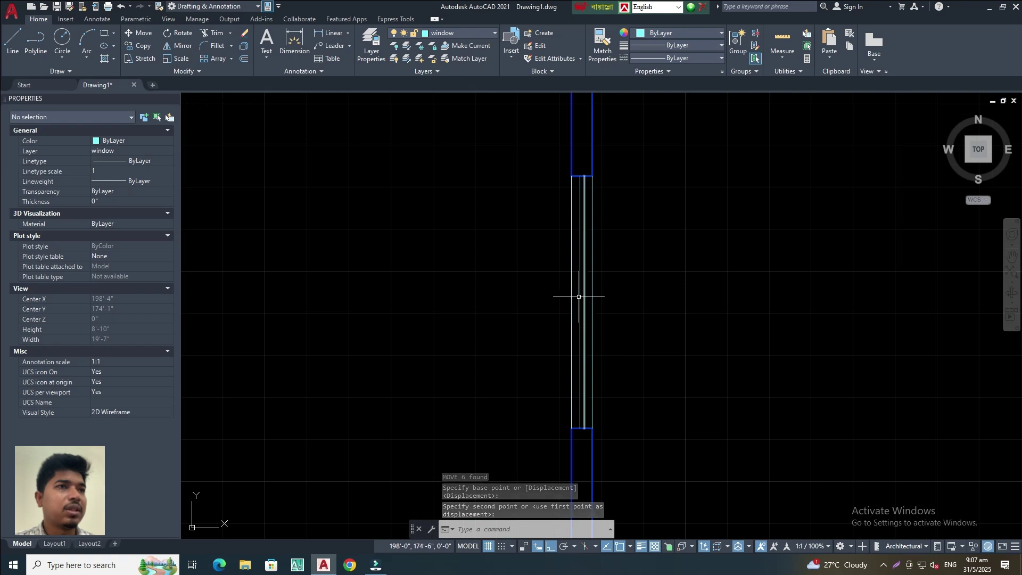
scroll(615, 296, "down", 4)
middle_click_drag(509, 260, 517, 272)
scroll(486, 209, "up", 5)
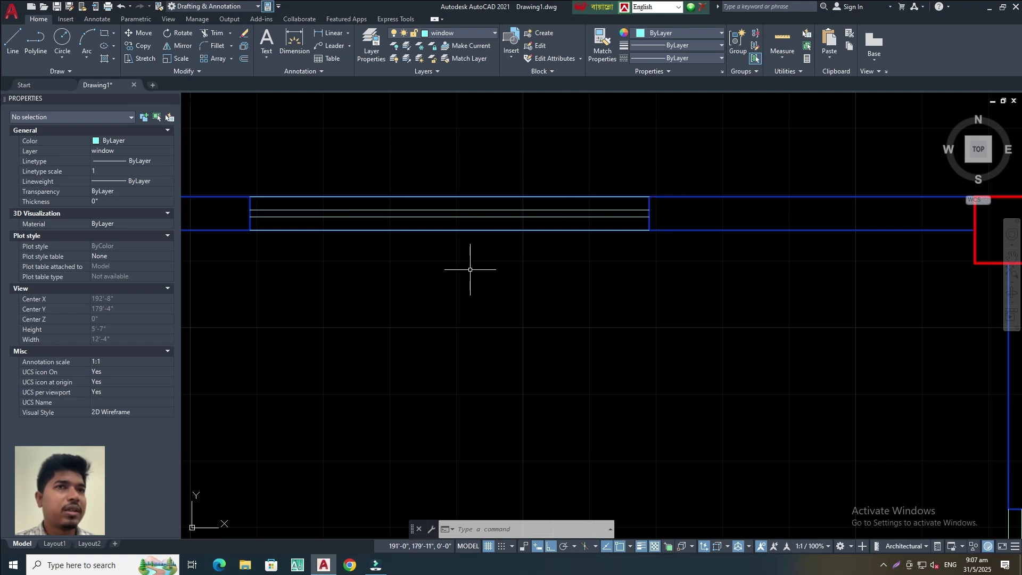
middle_click_drag(452, 293, 491, 287)
type("t")
key("Return")
key("Return")
left_click_drag(524, 146, 469, 255)
key("Return")
Step: Select the lines across the middle of the top window to check which objects remain there, then clear the selection
scroll(506, 351, "down", 5)
middle_click_drag(506, 351, 500, 285)
left_click_drag(500, 223, 469, 341)
scroll(498, 288, "up", 2)
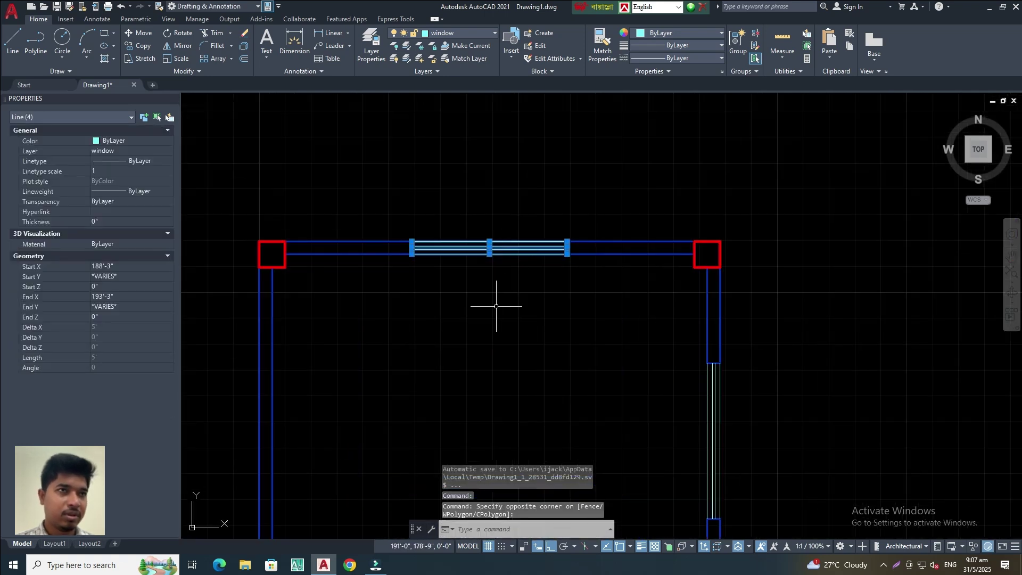
key("Escape")
key("Escape")
scroll(498, 345, "down", 2)
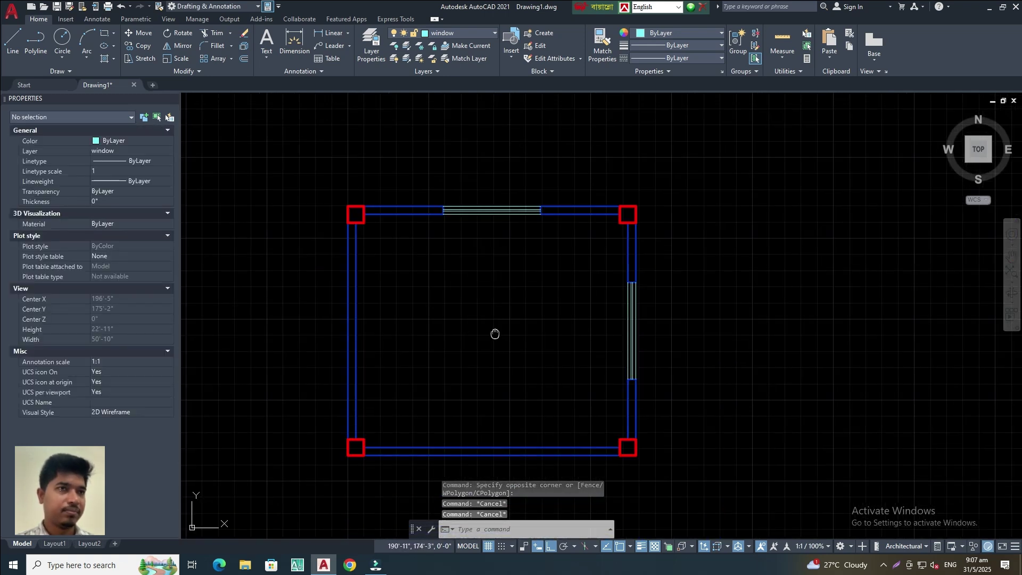
middle_click_drag(495, 333, 500, 316)
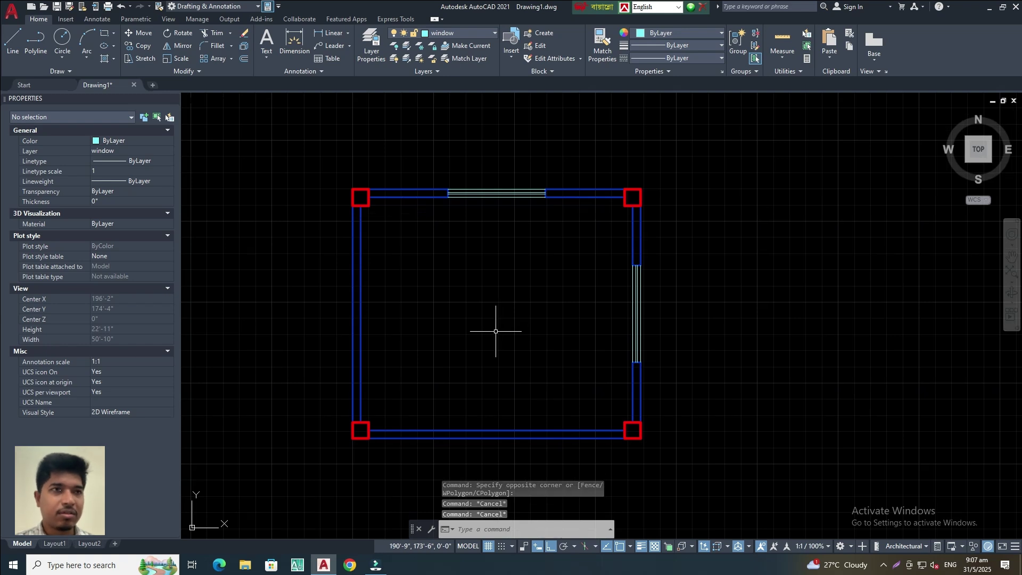